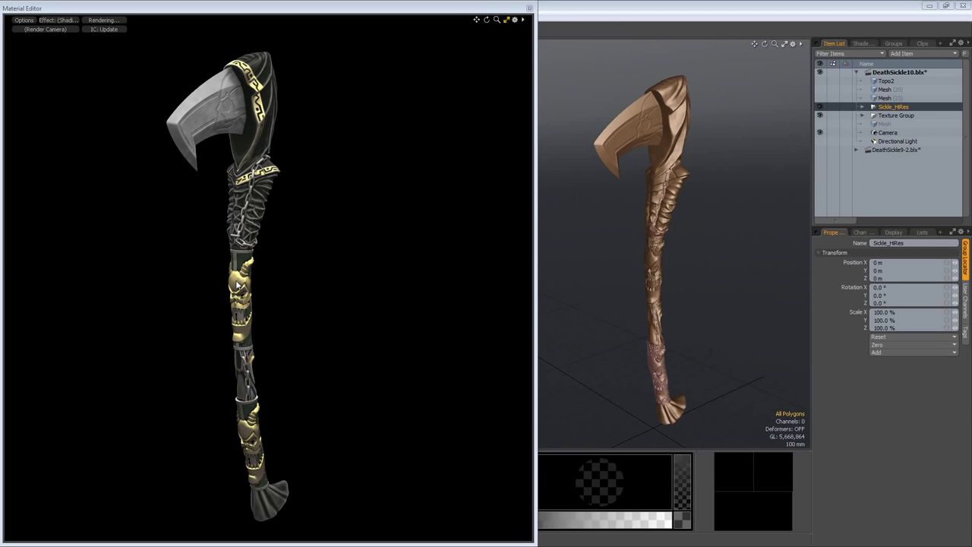
Rotate the rendered sickle preview to three viewpoints, then close the Material Editor.
left_click_drag(259, 313, 279, 293, "alt")
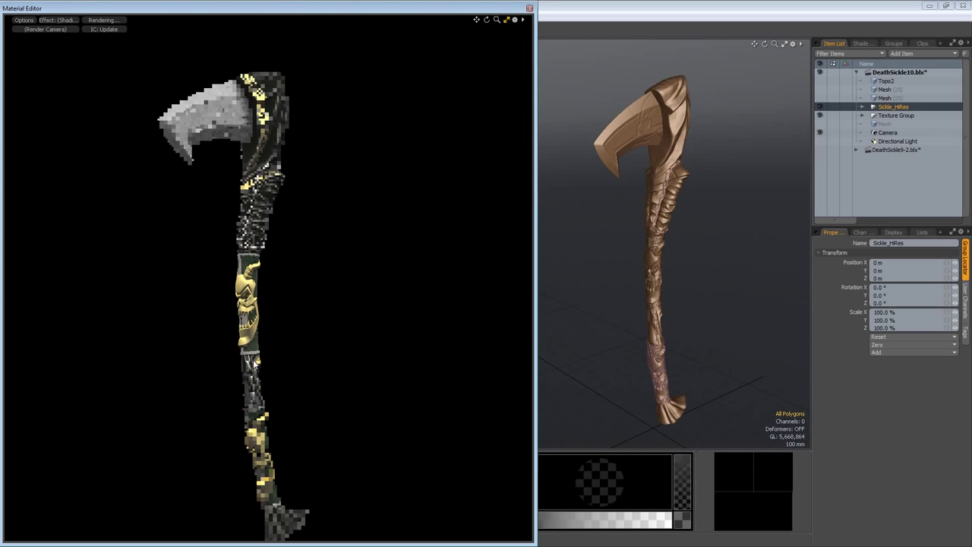
left_click_drag(240, 334, 251, 313, "alt")
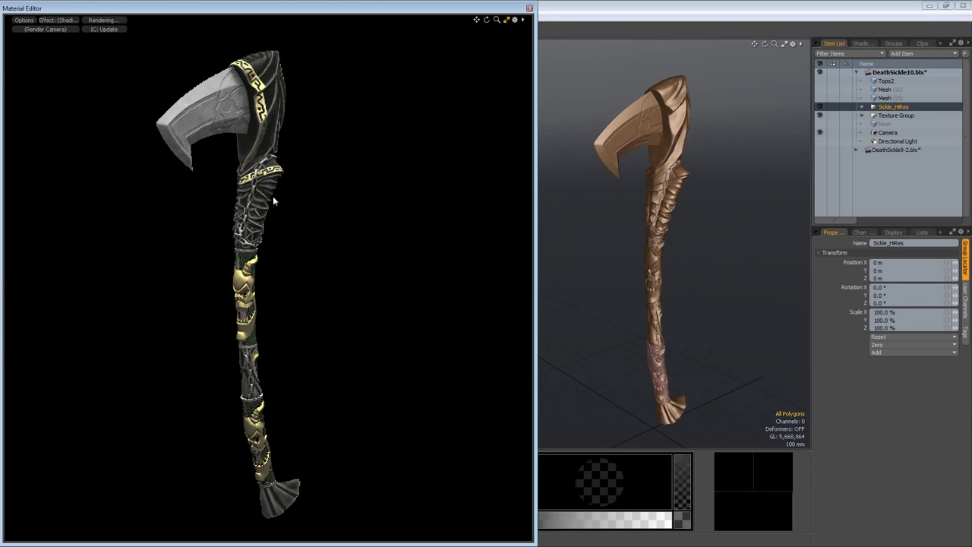
mouse_move(281, 245)
left_mouse_down("alt")
mouse_move(291, 245)
mouse_move(281, 255)
mouse_move(315, 270)
mouse_move(296, 267)
mouse_move(282, 240)
left_mouse_up("alt")
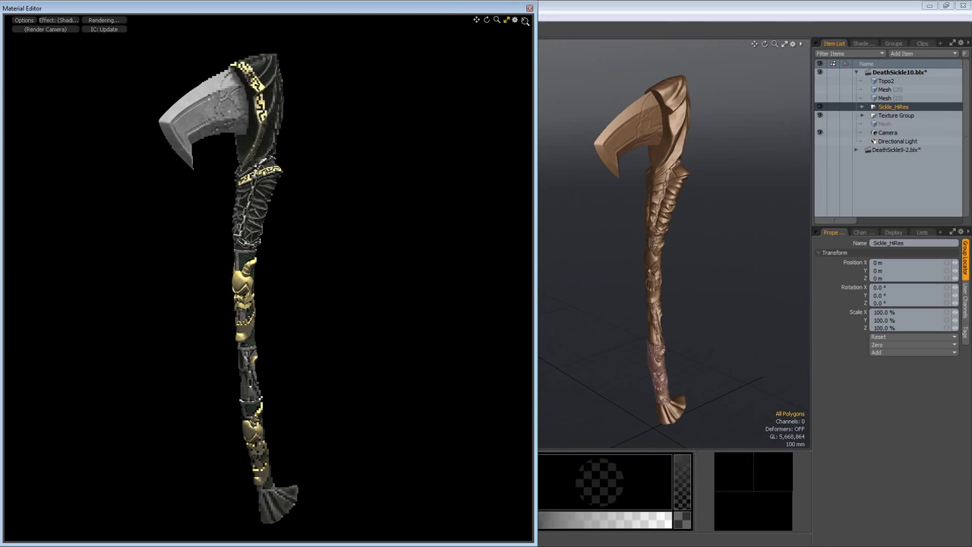
left_click(529, 10)
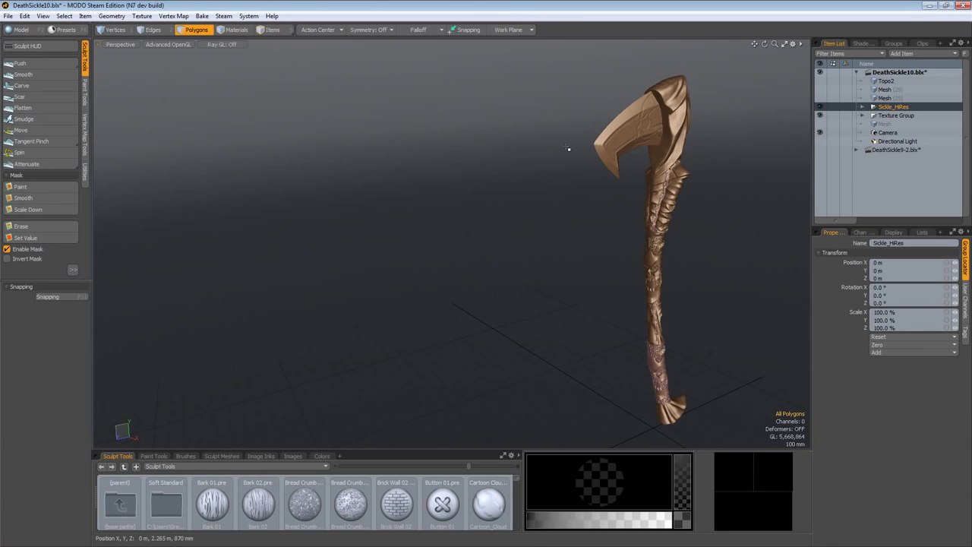
Hide Sickle_HiRes and give the Topo2 mesh a new material named Bake.
left_click(851, 80)
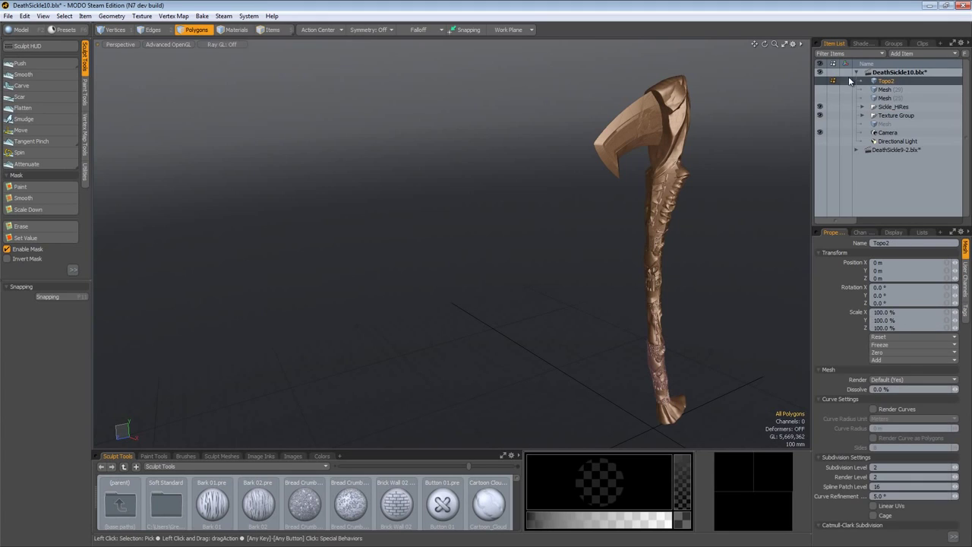
left_click(820, 107)
left_click_drag(608, 193, 439, 205, "alt")
key("m")
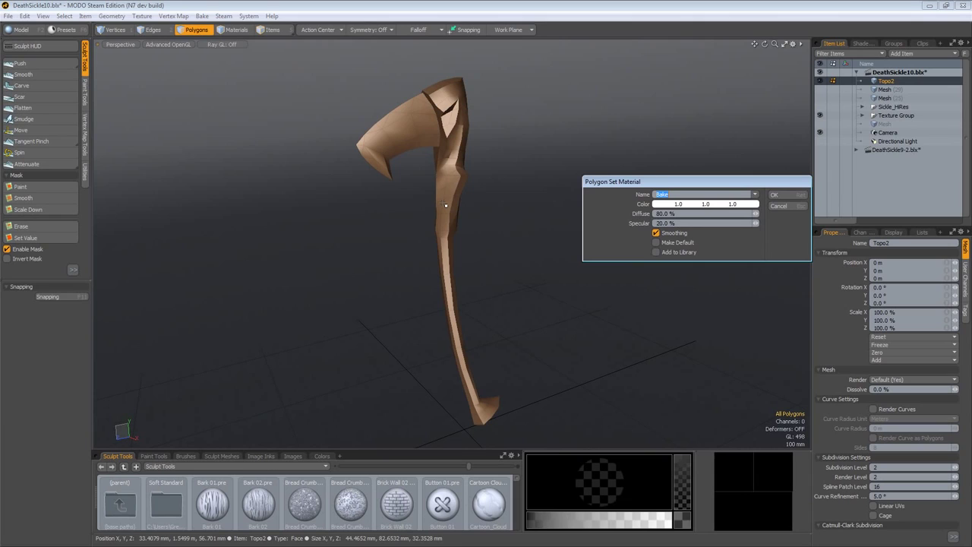
key("Return")
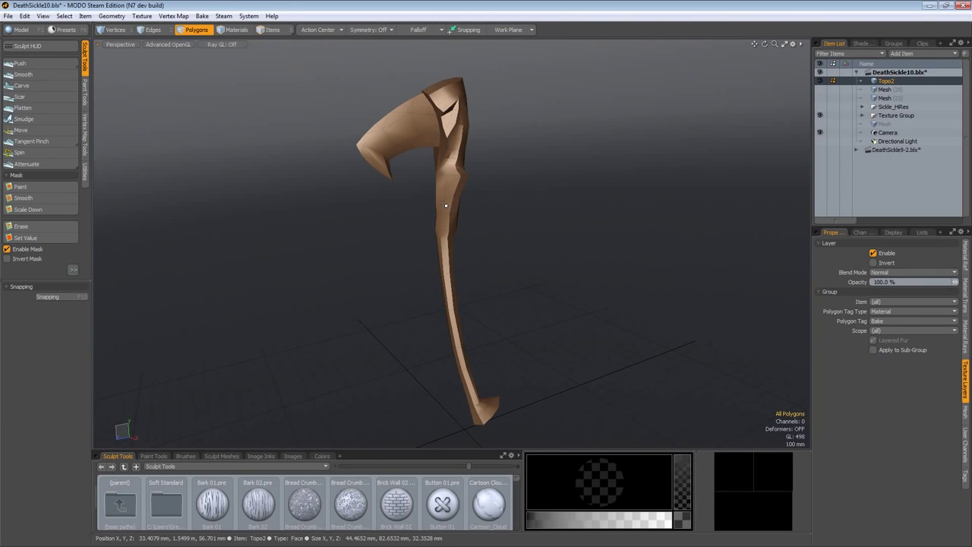
Set the Bake material's Smoothing Angle to 180° and orbit to check the smooth shading.
left_click(862, 43)
left_click(837, 142)
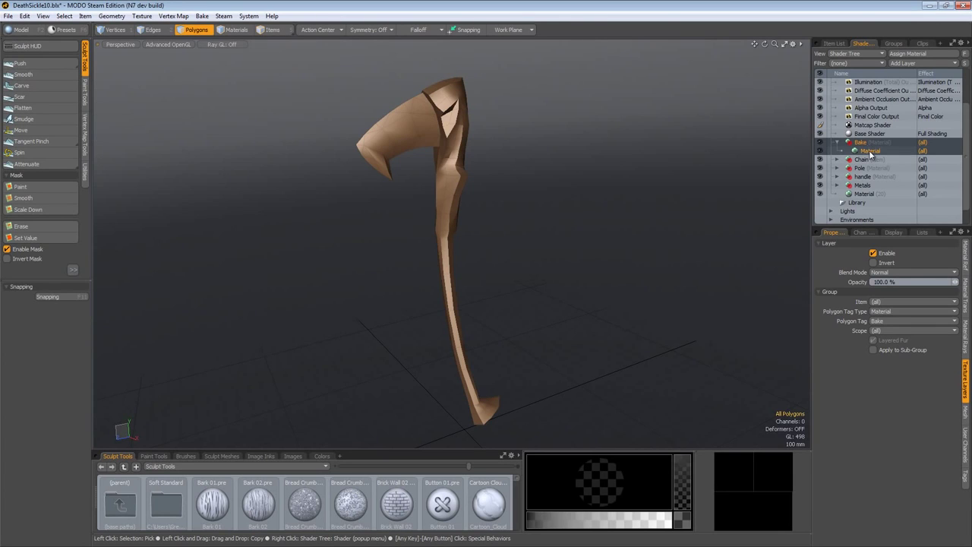
left_click(870, 152)
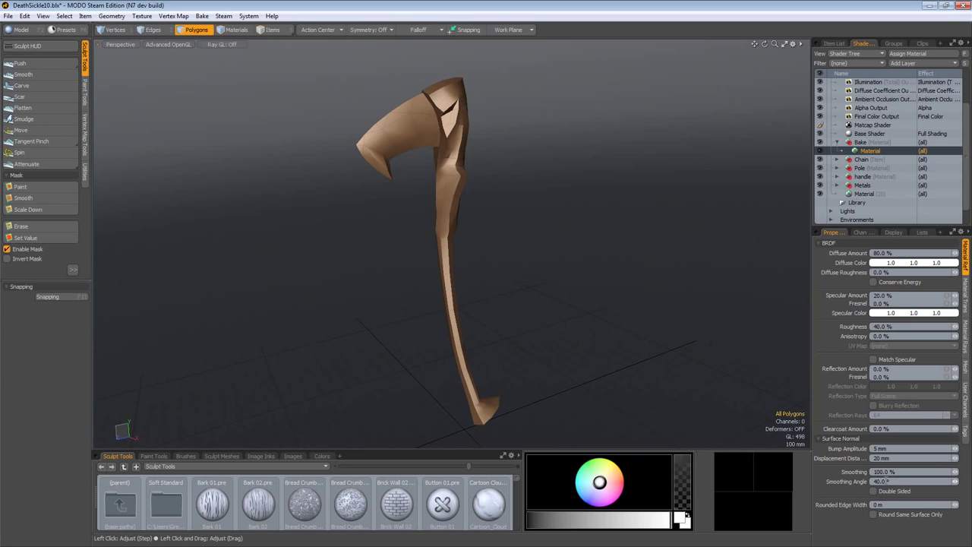
left_click(887, 482)
type("180")
key("Return")
left_click_drag(625, 329, 587, 298, "alt")
left_click_drag(509, 246, 528, 241, "alt")
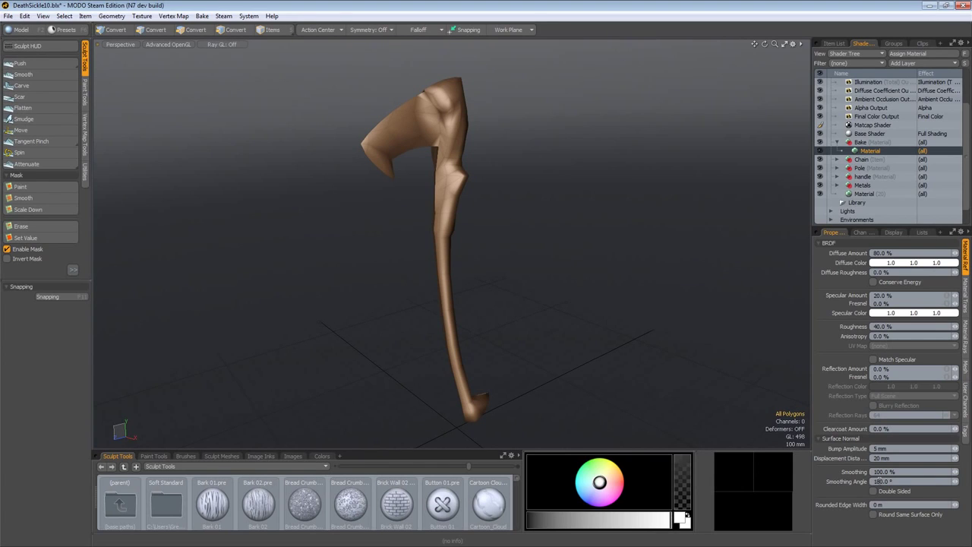
left_click_drag(577, 282, 558, 402, "alt")
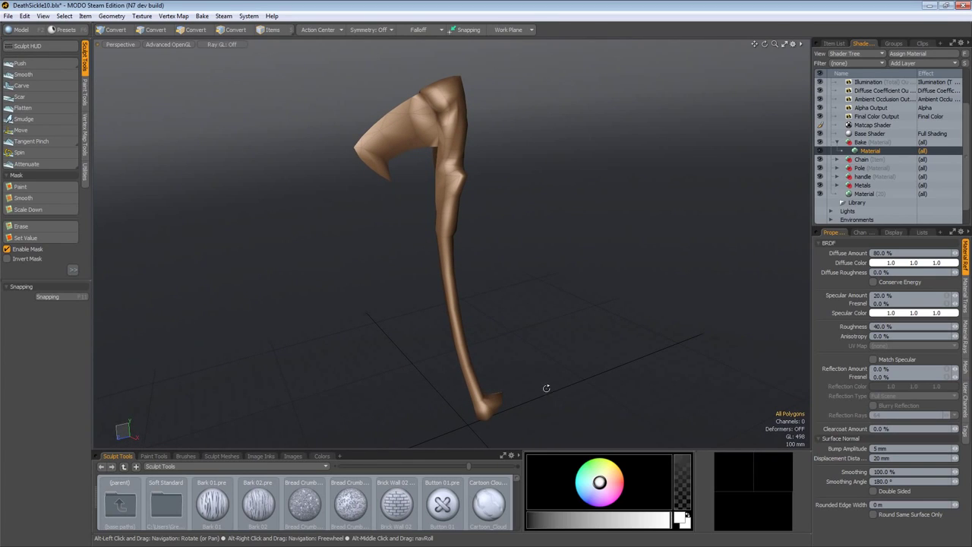
Add a group layer under the Bake material and duplicate it.
left_click(859, 142)
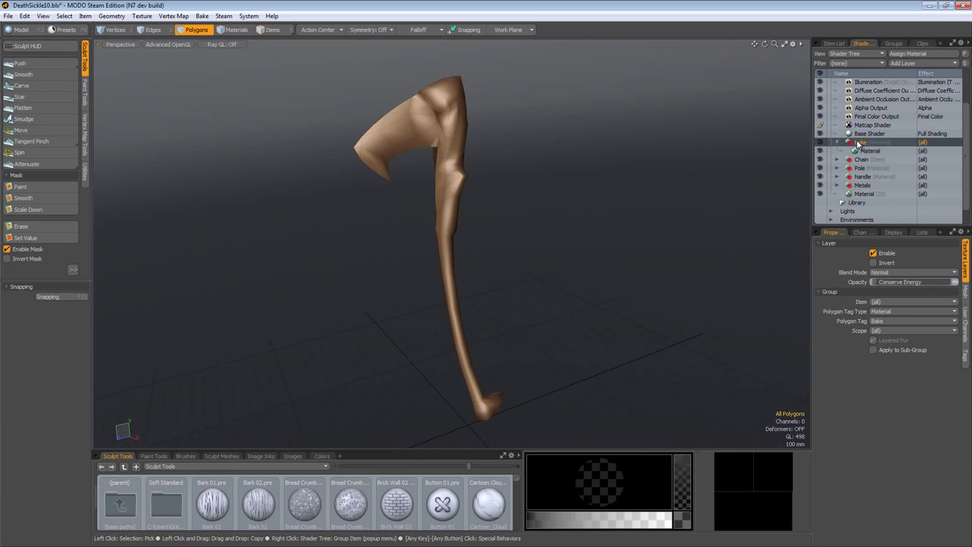
left_click(917, 62)
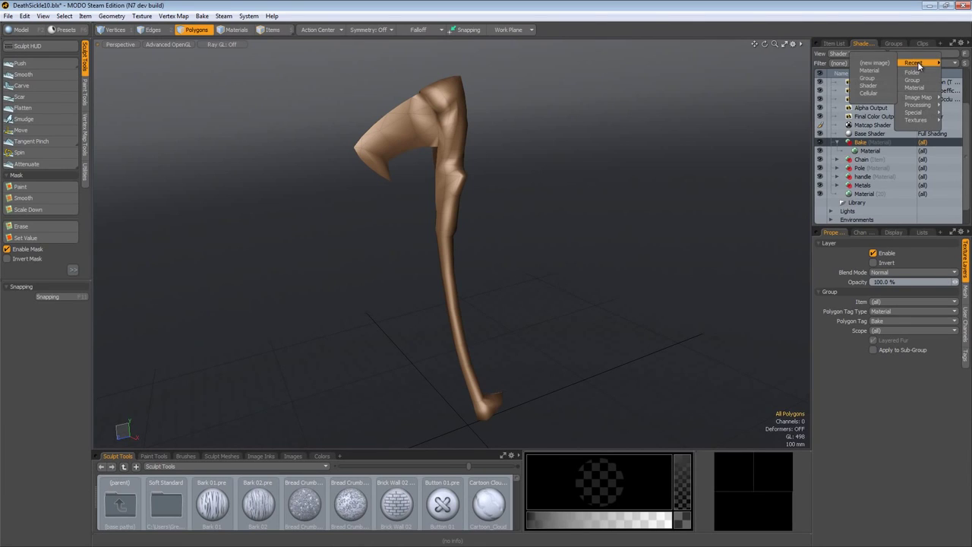
left_click(925, 76)
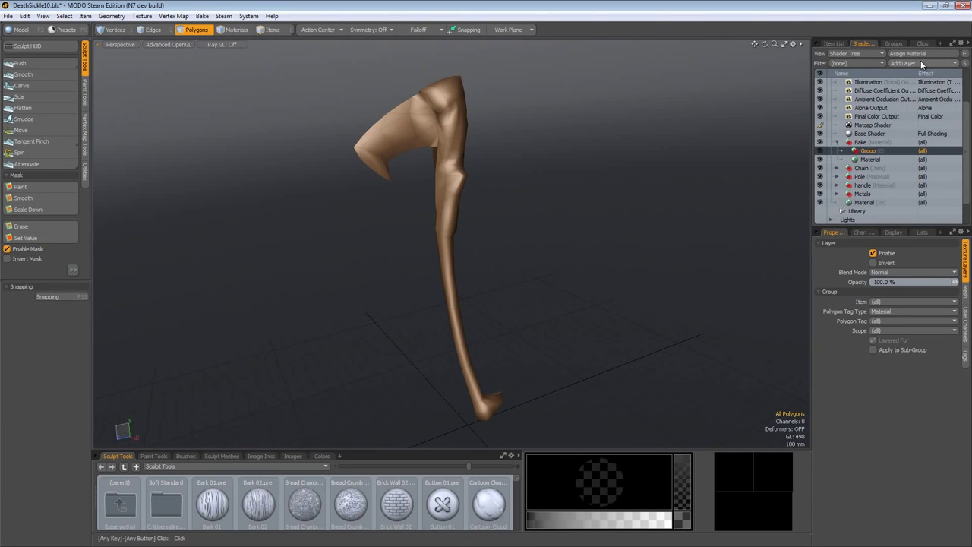
right_click(856, 149)
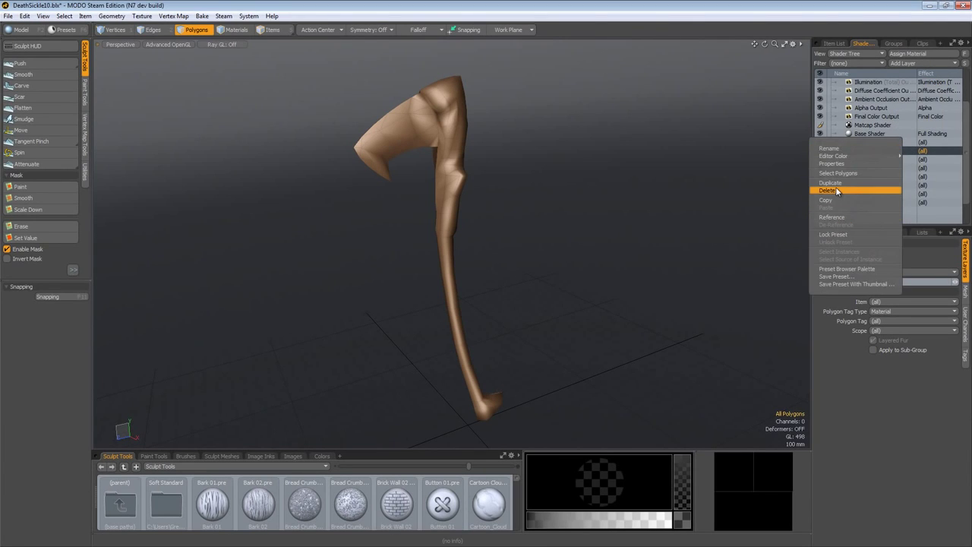
left_click(831, 183)
Rename the two groups Mask and Shading.
double_click(861, 151)
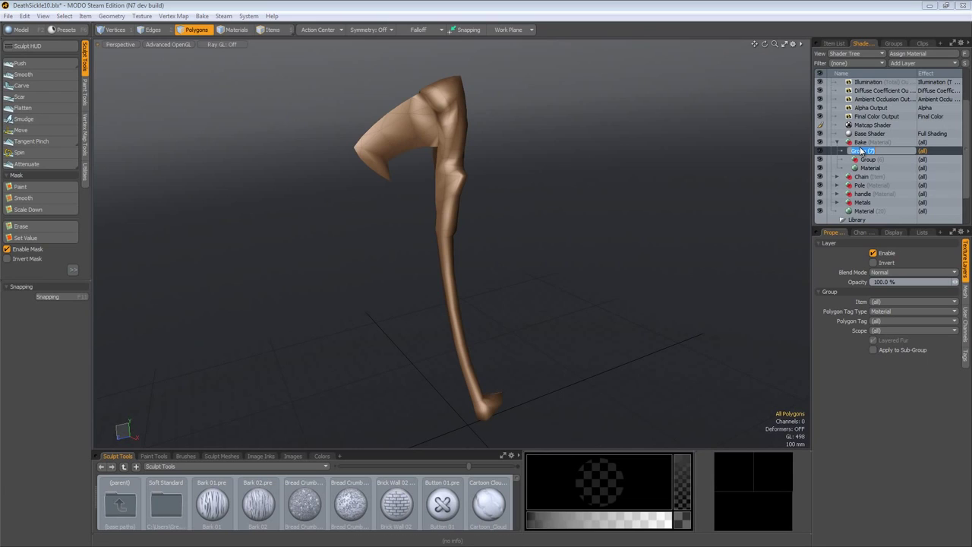
type("Mask")
key("Return")
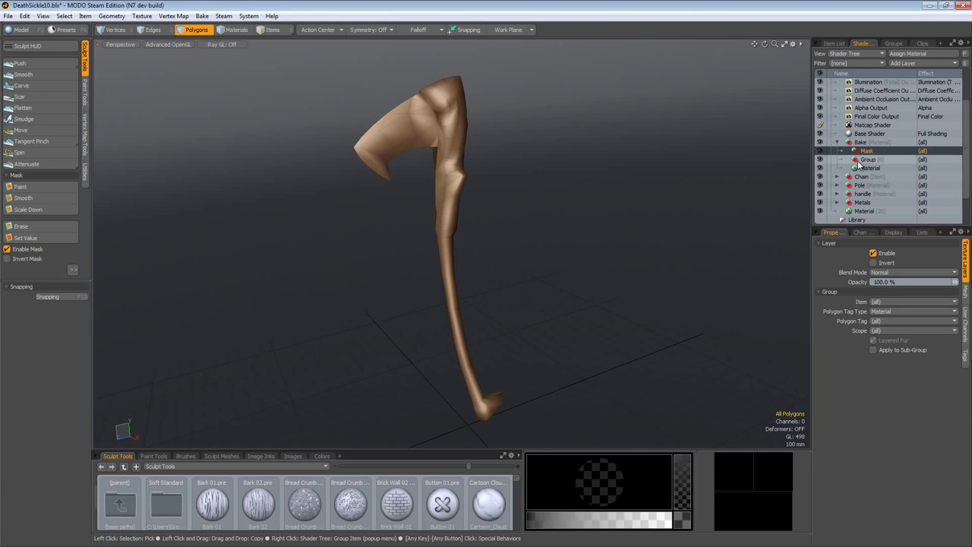
left_click(864, 160)
double_click(863, 161)
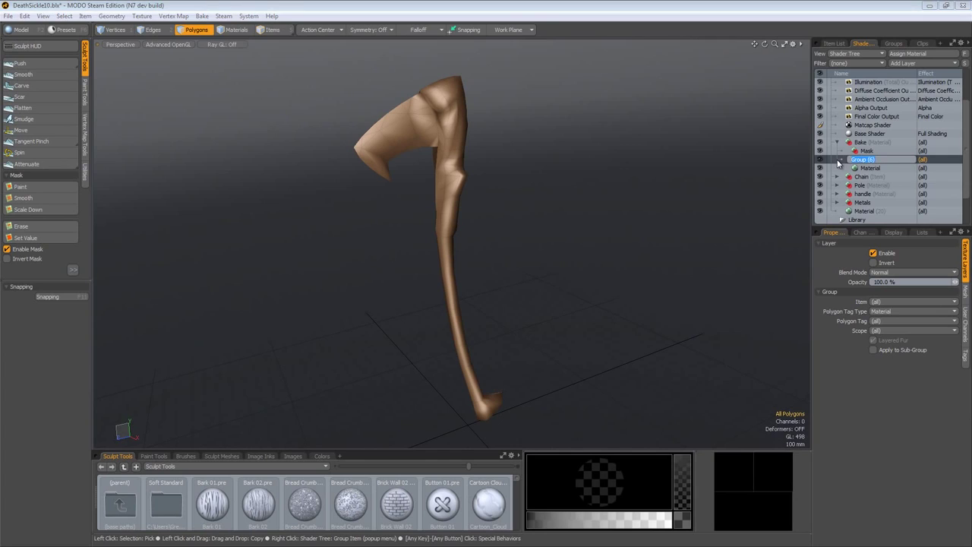
type("Color")
key("Return")
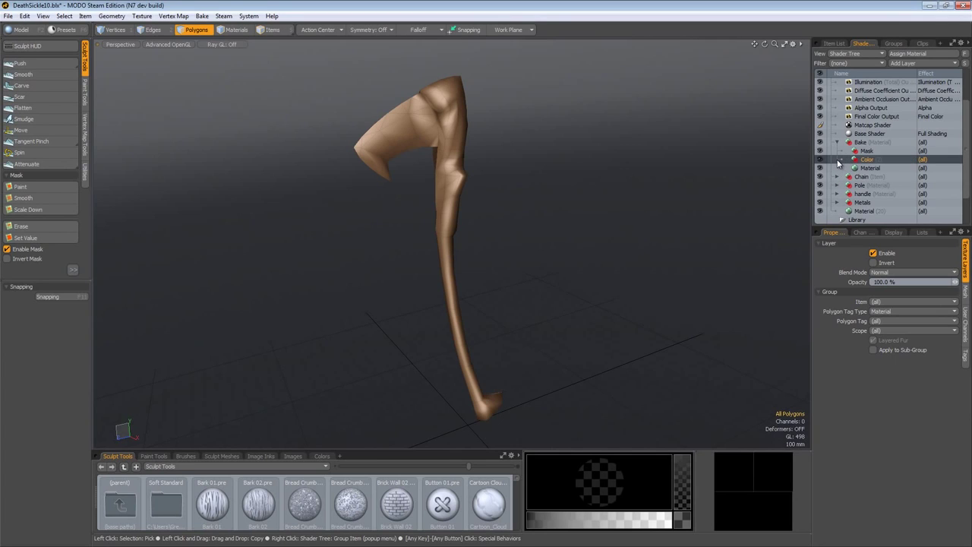
double_click(866, 160)
type("S")
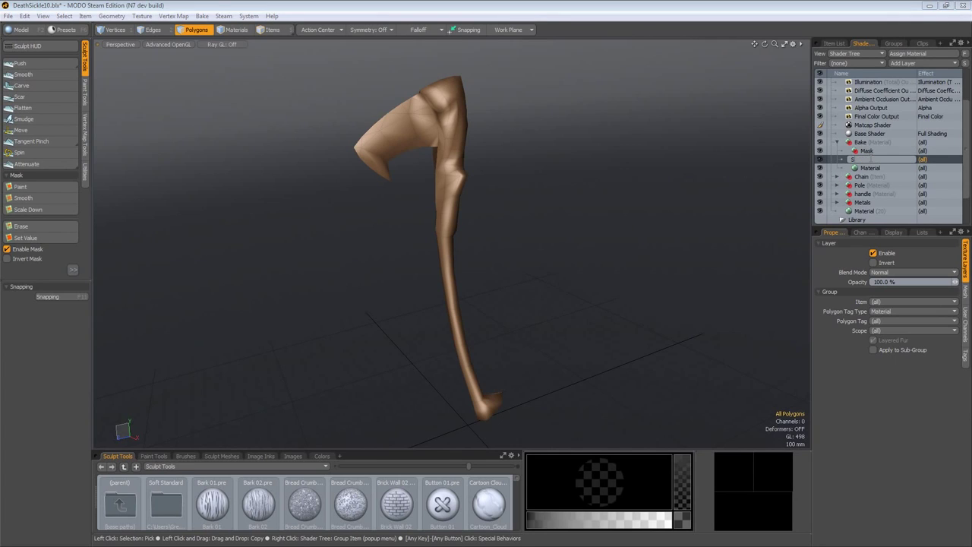
type("hading")
key("Return")
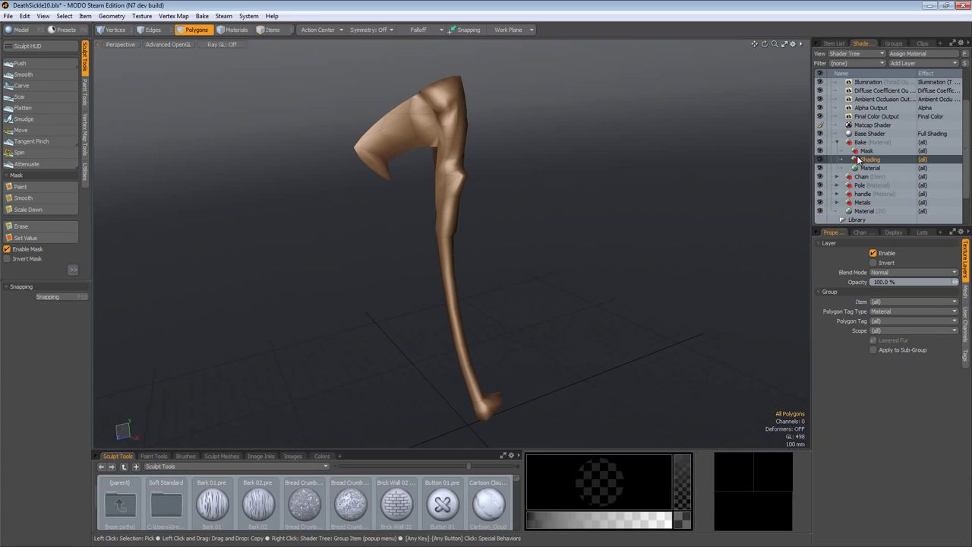
Select the Mask group to add a material layer inside it.
left_click(867, 150)
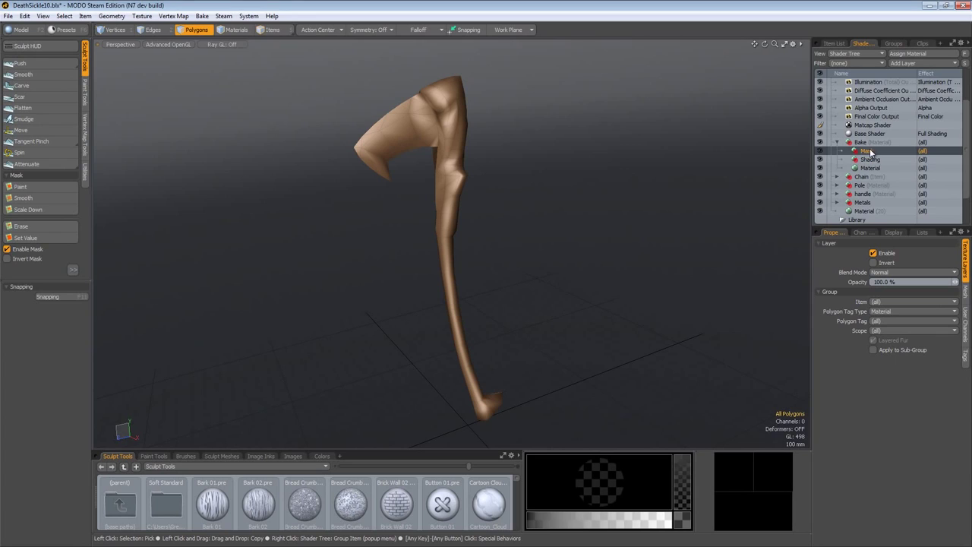
left_click(901, 60)
key("Escape")
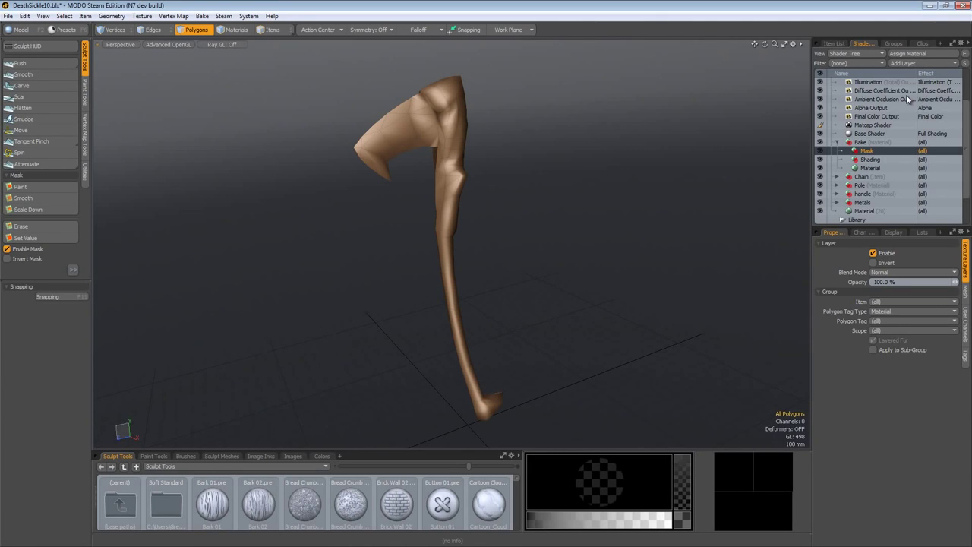
Set the Diffuse Amount of the Mask group's material to 100%.
scroll(900, 100, "down", 1)
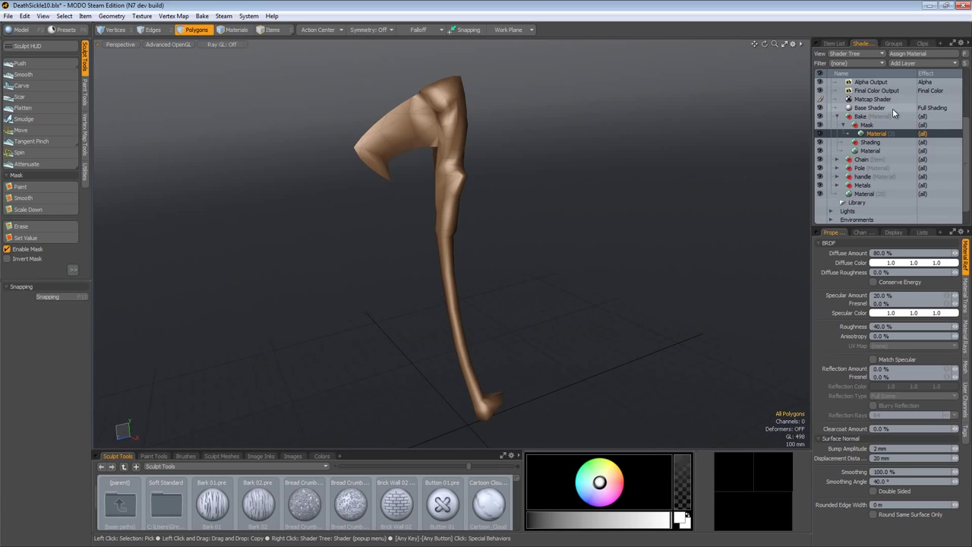
left_click(871, 195)
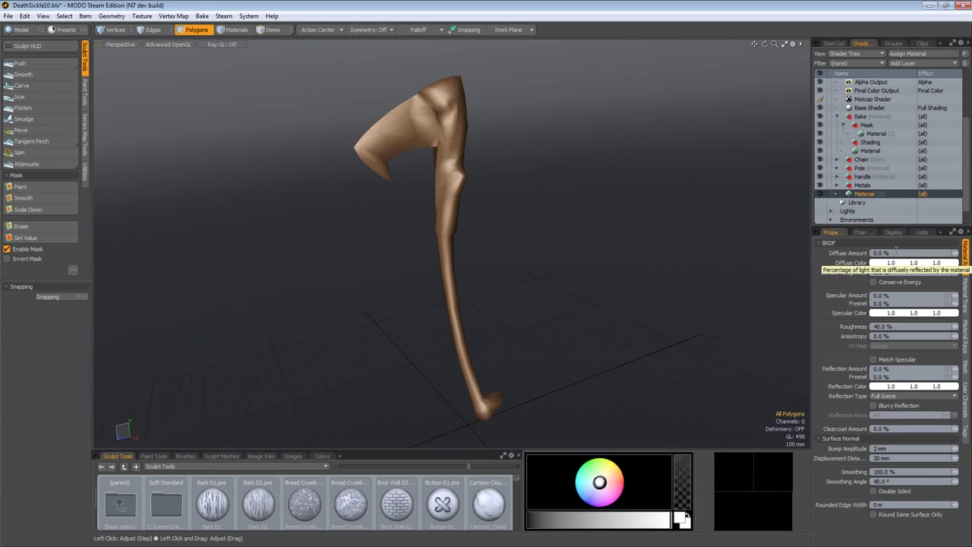
left_click(872, 133)
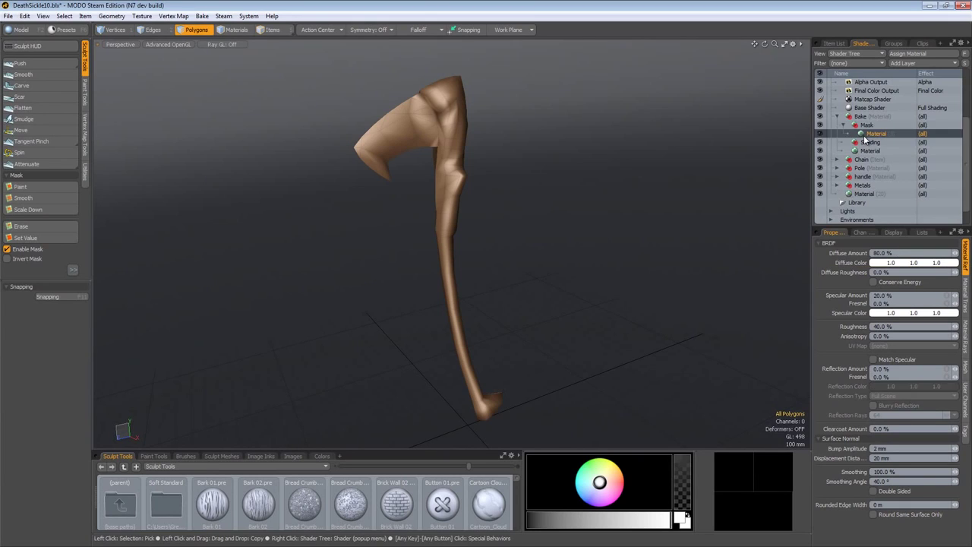
left_click(911, 252)
type("10")
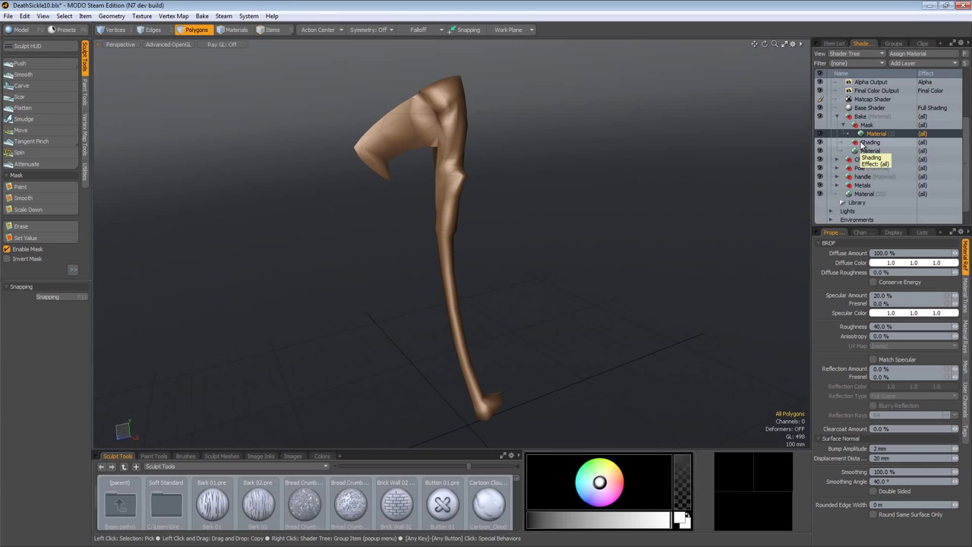
Add a new 1024 x 1024 image map Sickle_normal to the Shading group, overwriting the file.
left_click(865, 142)
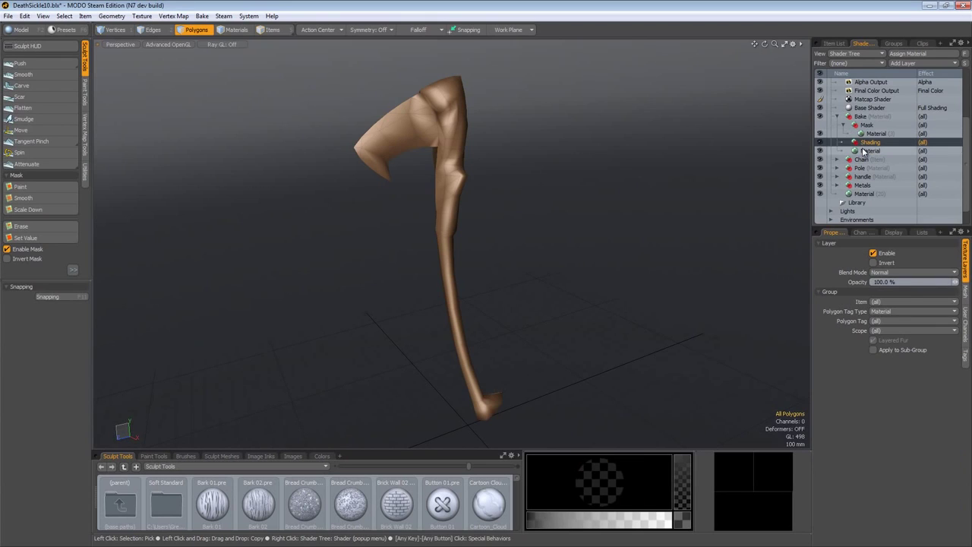
left_click(917, 63)
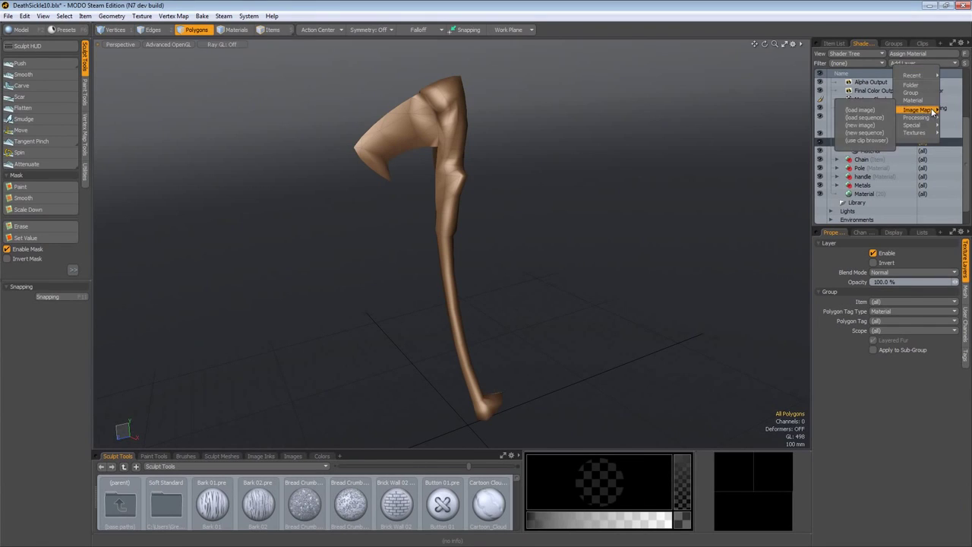
mouse_move(925, 116)
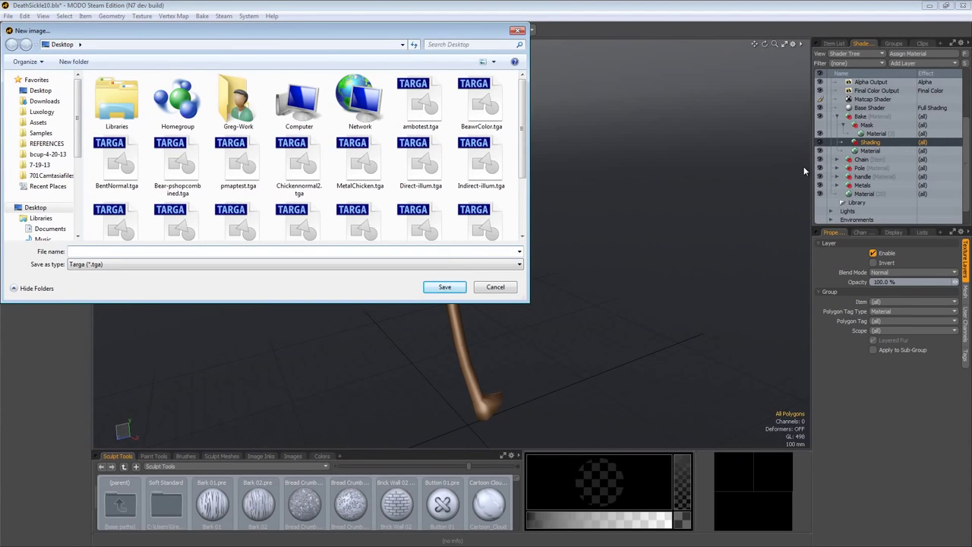
type("Sickle_")
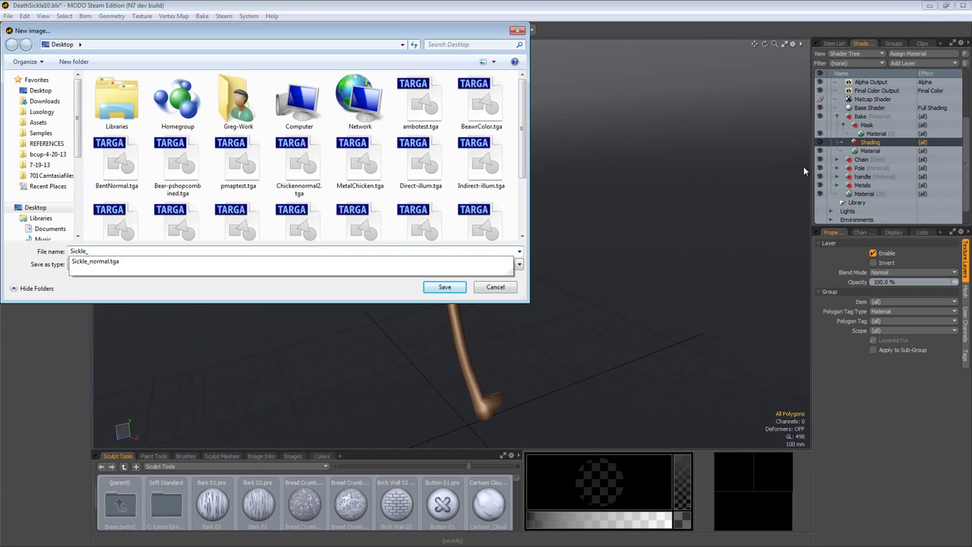
type("normal")
key("Return")
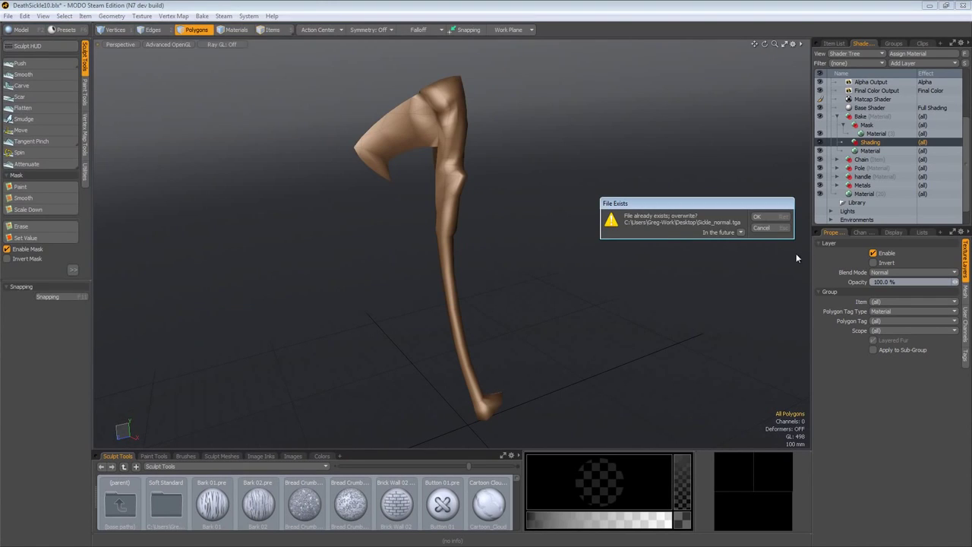
left_click(760, 218)
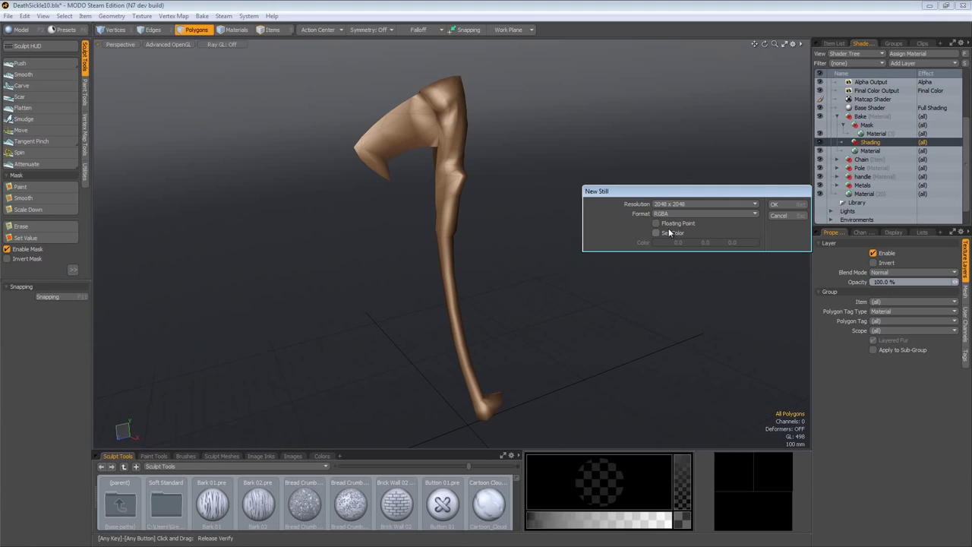
left_click(679, 201)
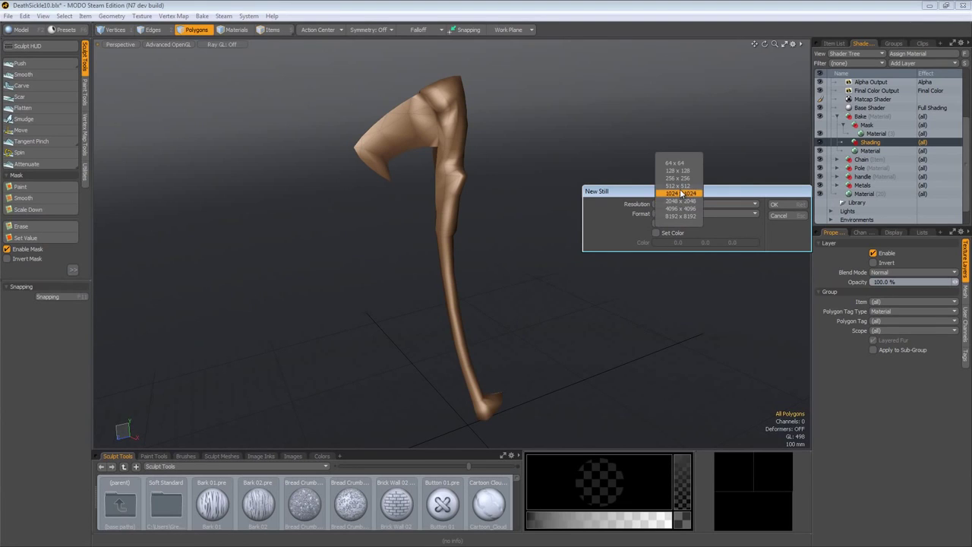
left_click(681, 199)
left_click_drag(680, 195, 674, 184)
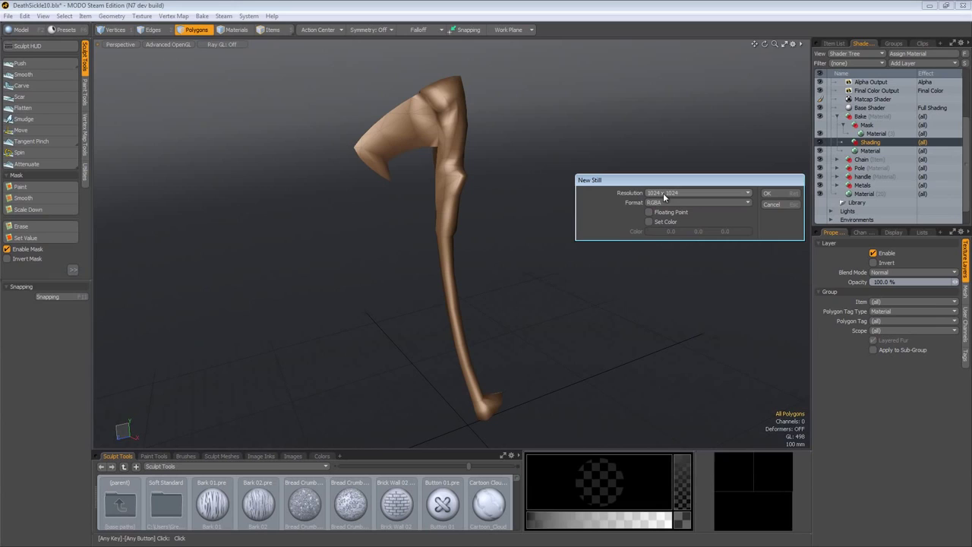
left_click(768, 195)
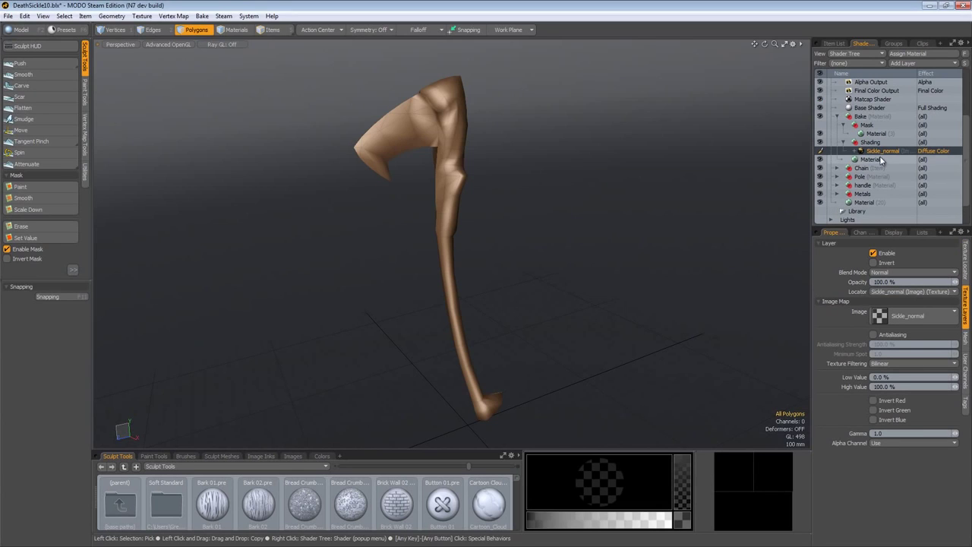
Set Sickle_normal's effect to Surface Shading > Normal and orbit to inspect the result.
left_click(843, 125)
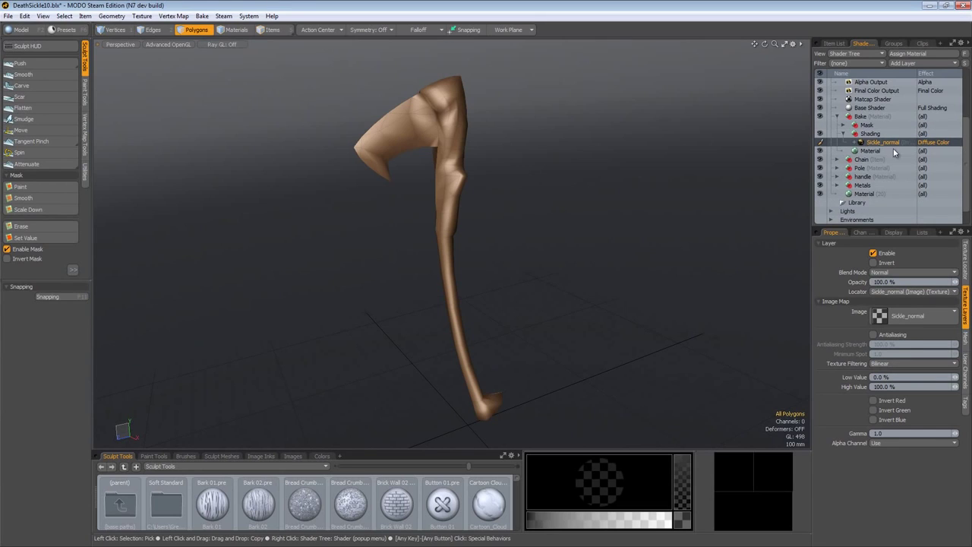
right_click(946, 145)
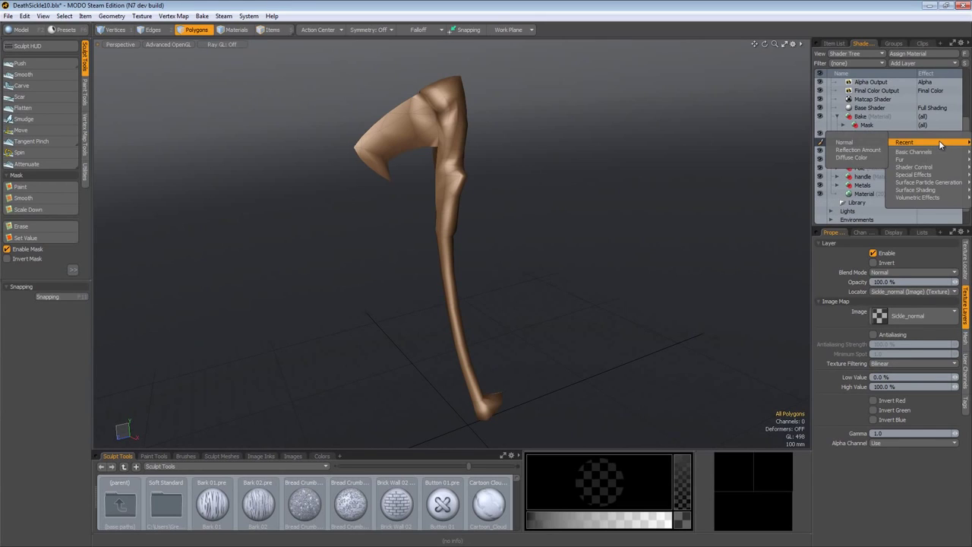
mouse_move(931, 191)
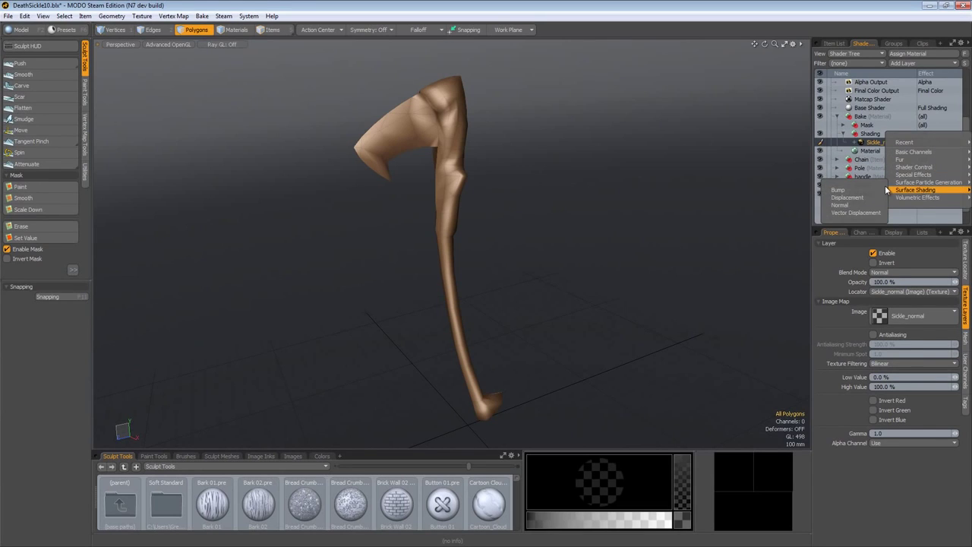
left_click(852, 205)
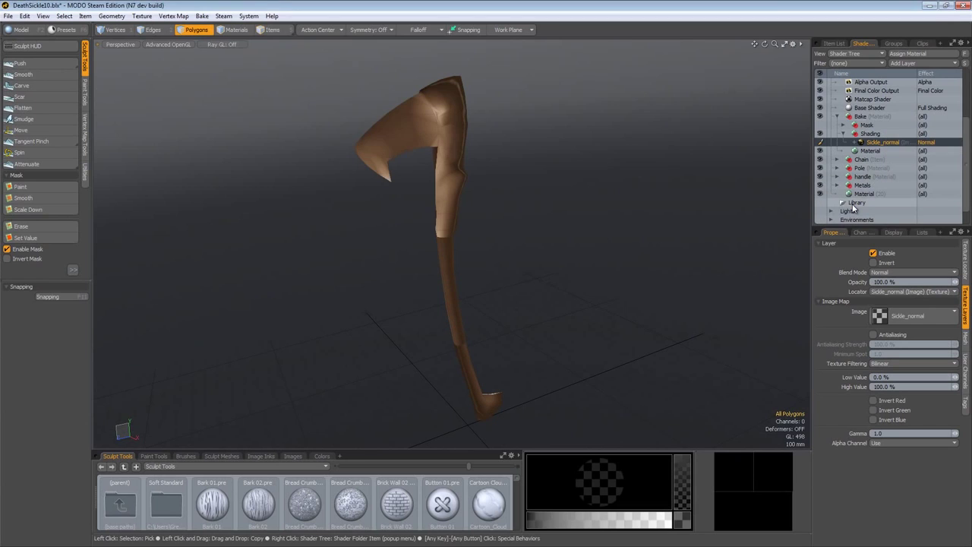
left_click_drag(712, 197, 554, 141, "alt")
left_click_drag(570, 203, 555, 195, "alt")
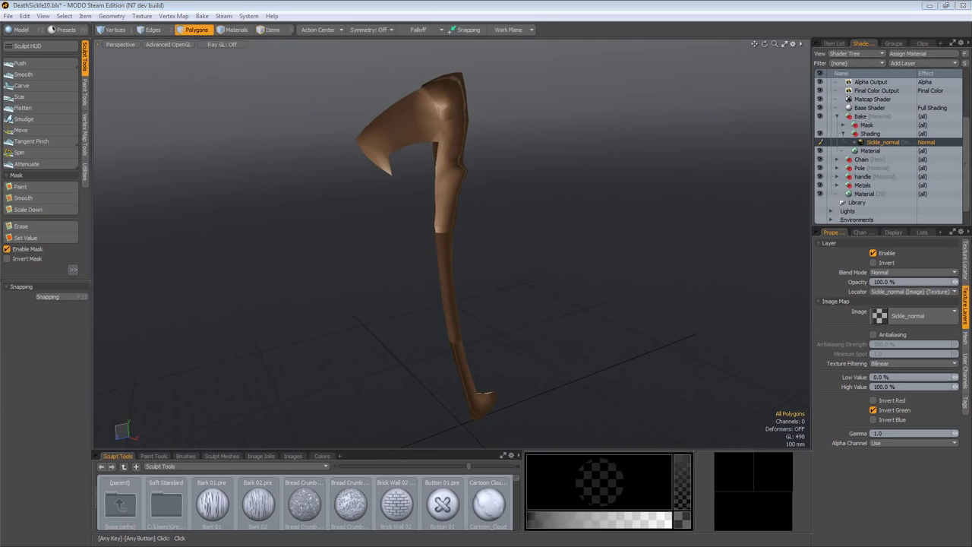
Make Sickle_HiRes visible again and set Topo2 as the active UV map.
left_click(835, 44)
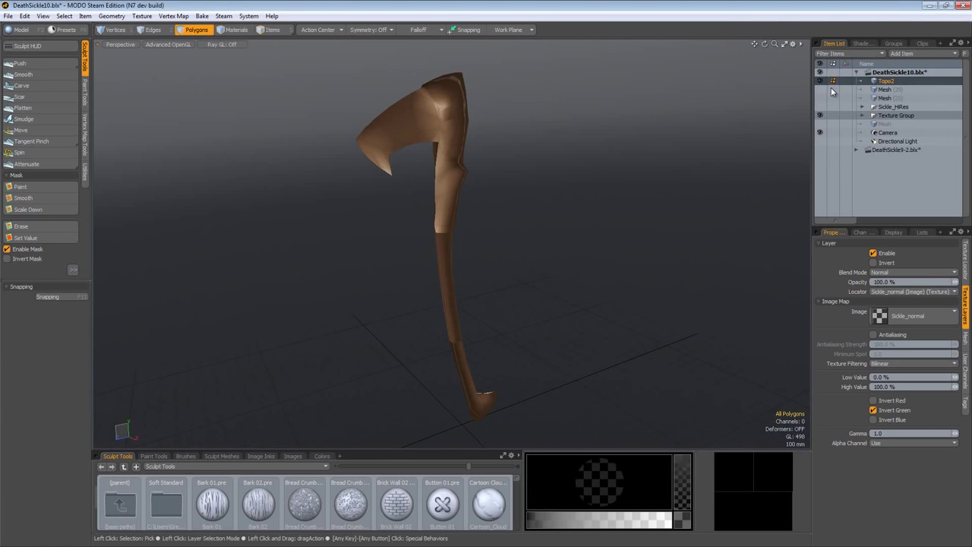
left_click(862, 44)
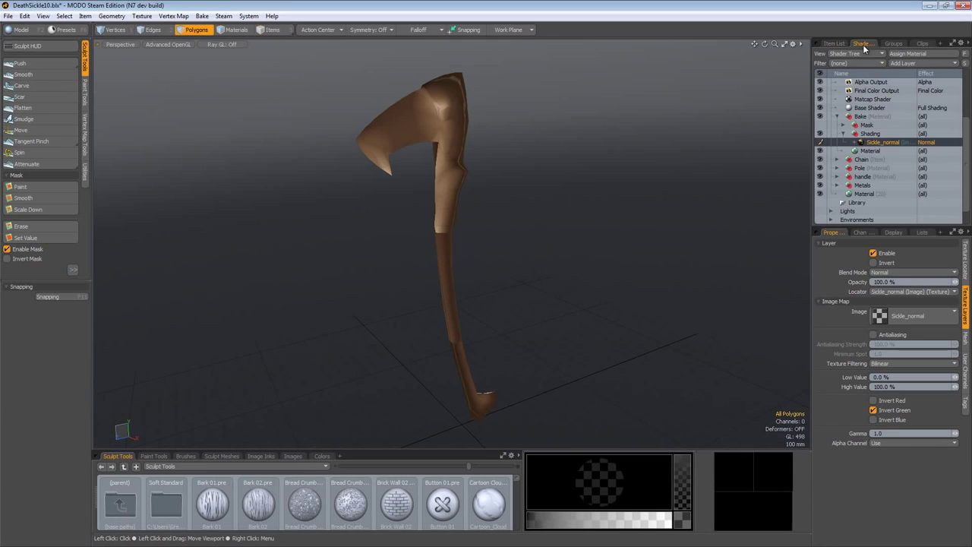
left_click(921, 232)
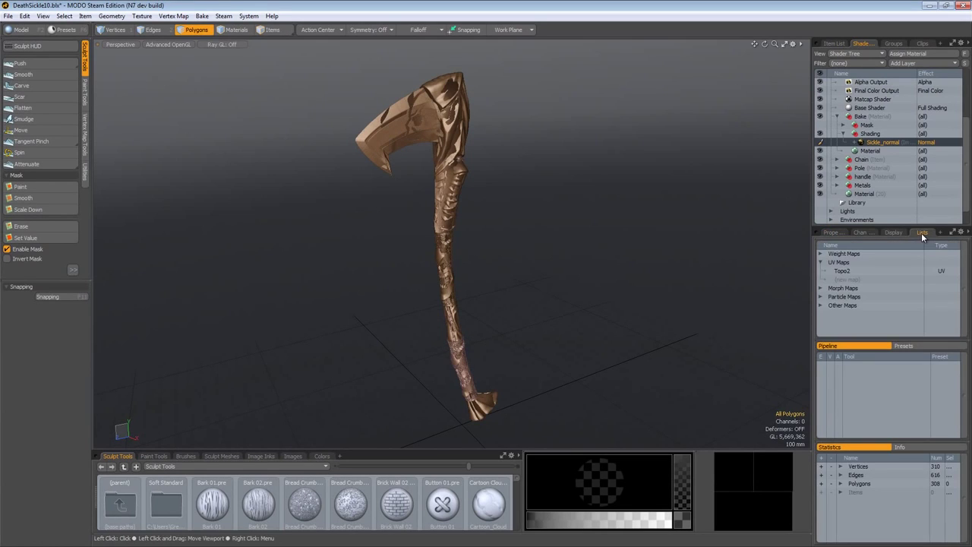
left_click(846, 272)
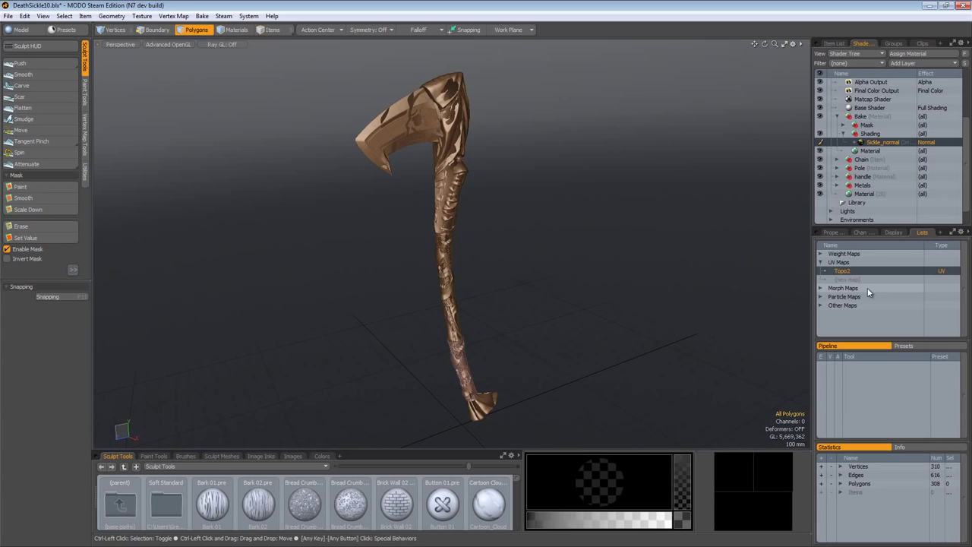
Start Bake from Object to Texture on Sickle_normal, keeping the 40 mm distance.
right_click(883, 144)
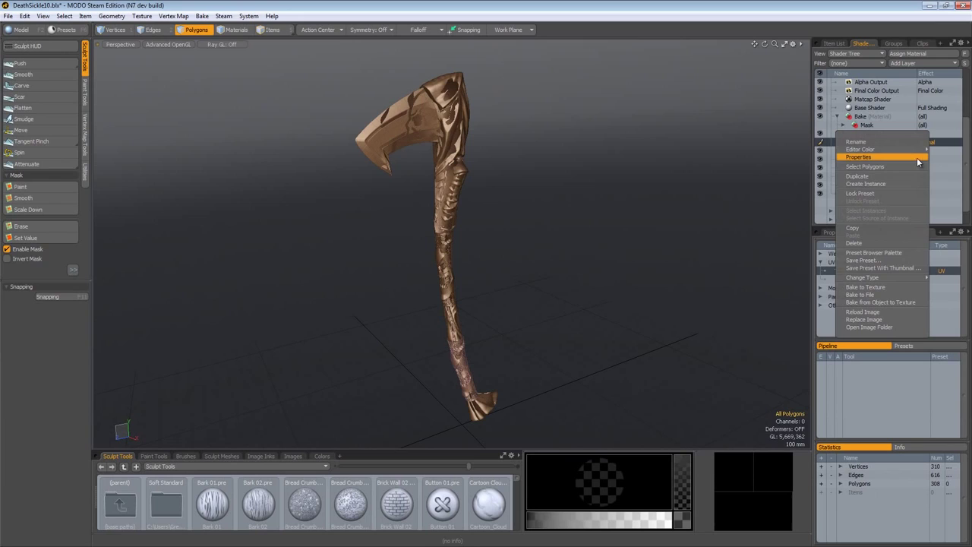
left_click(903, 301)
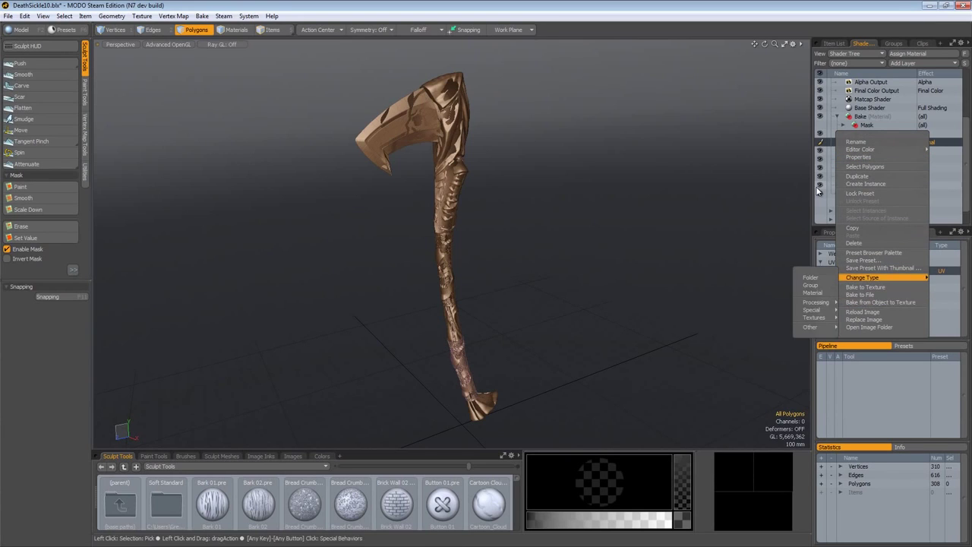
left_click(828, 288)
left_click(835, 44)
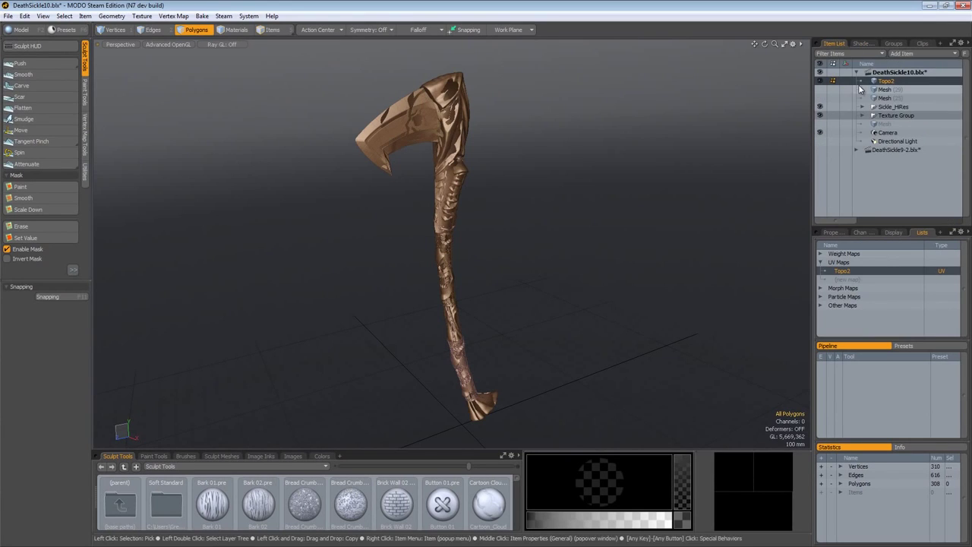
left_click(861, 44)
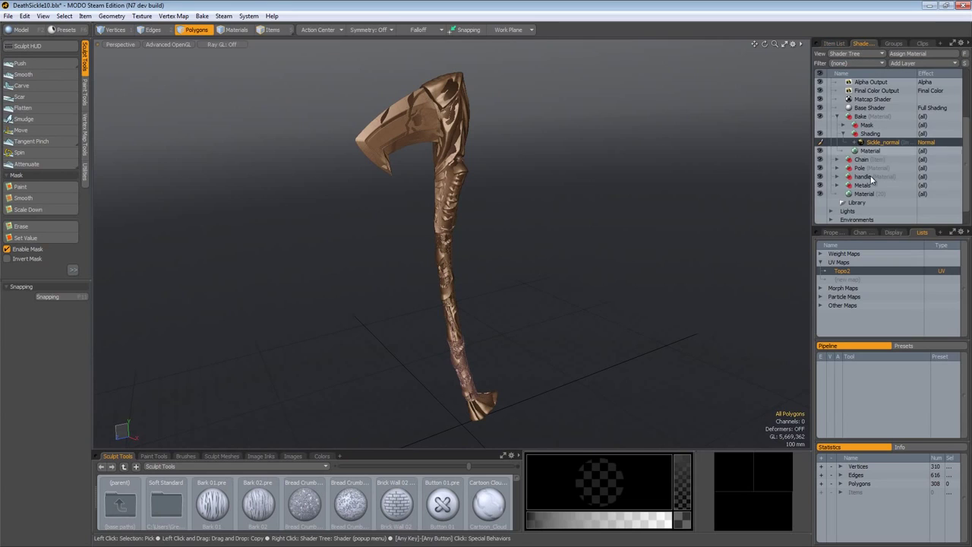
right_click(873, 144)
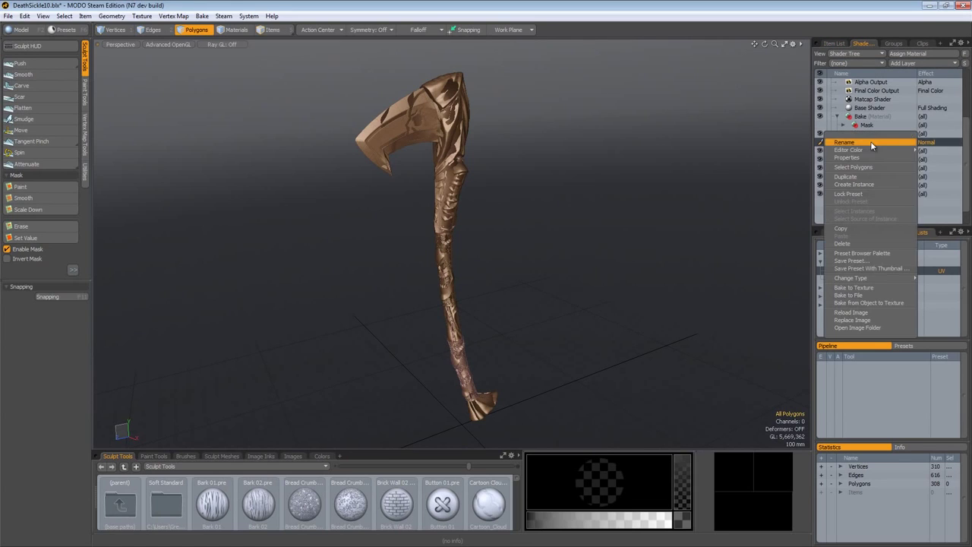
left_click(876, 302)
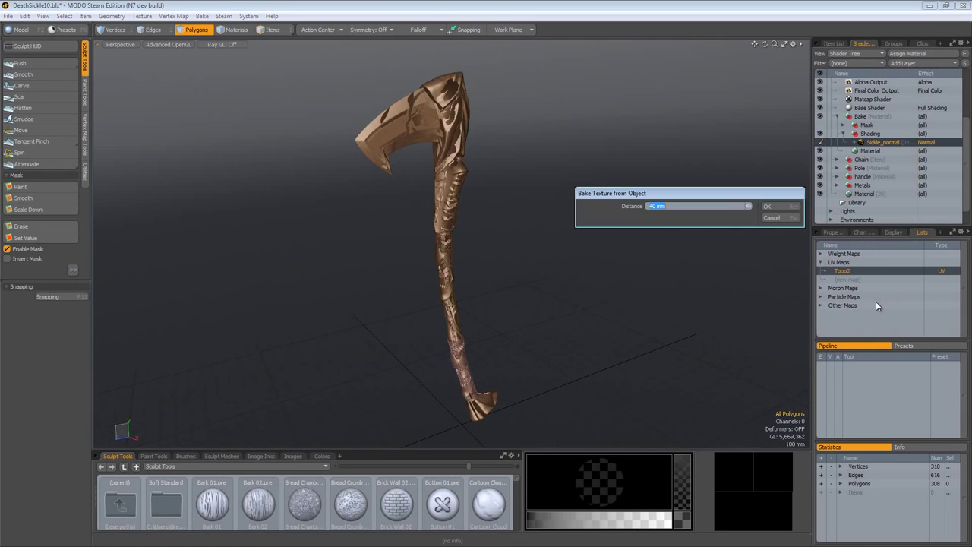
left_click(701, 195)
left_click_drag(701, 195, 692, 161)
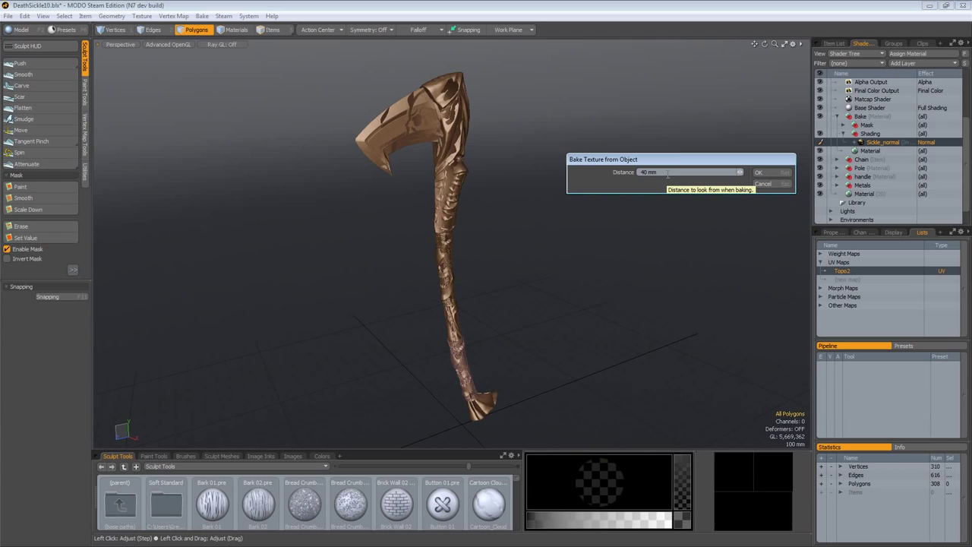
Run the 40 mm bake into Sickle_normal and close the finished render window.
left_click(763, 172)
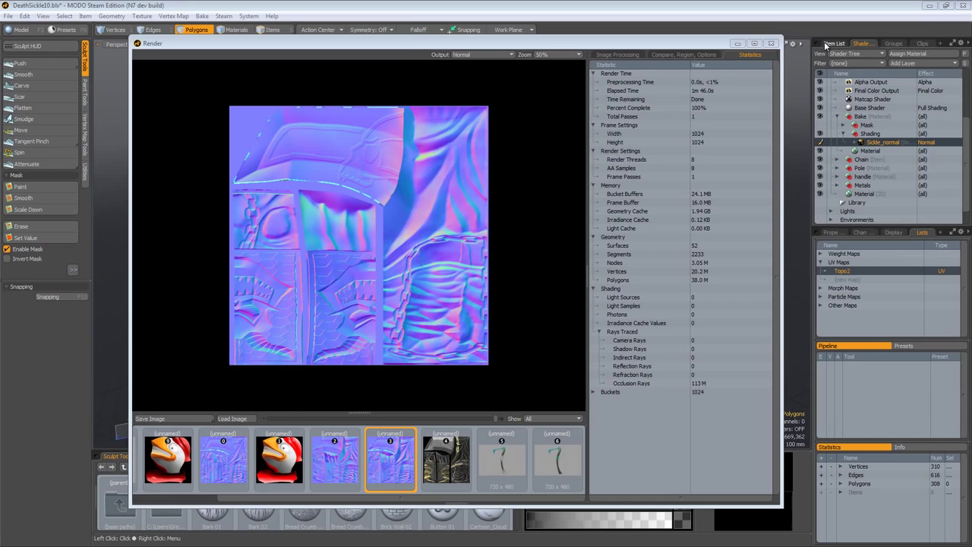
left_click(771, 43)
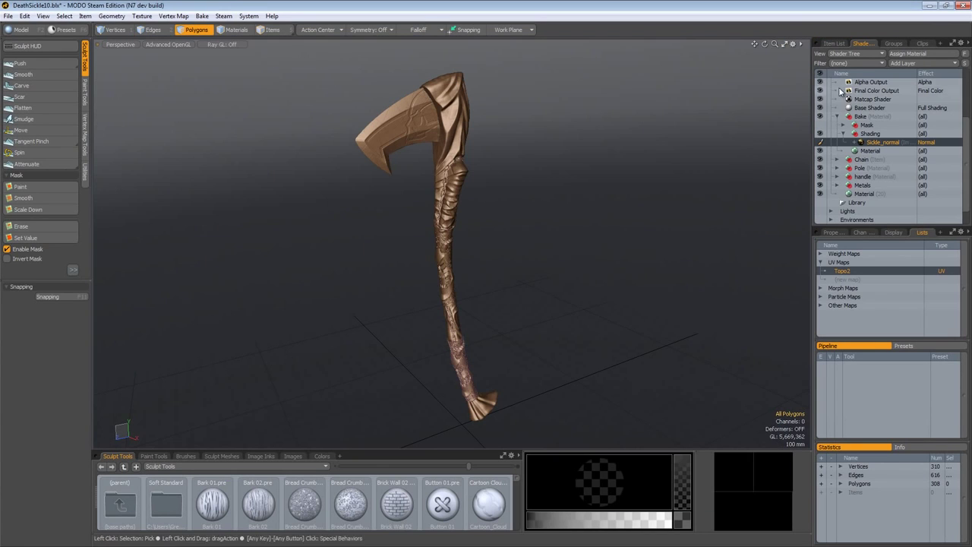
Hide the high-res sickle mesh in the Item List and zoom in on the sickle head.
left_click(834, 44)
left_click(819, 108)
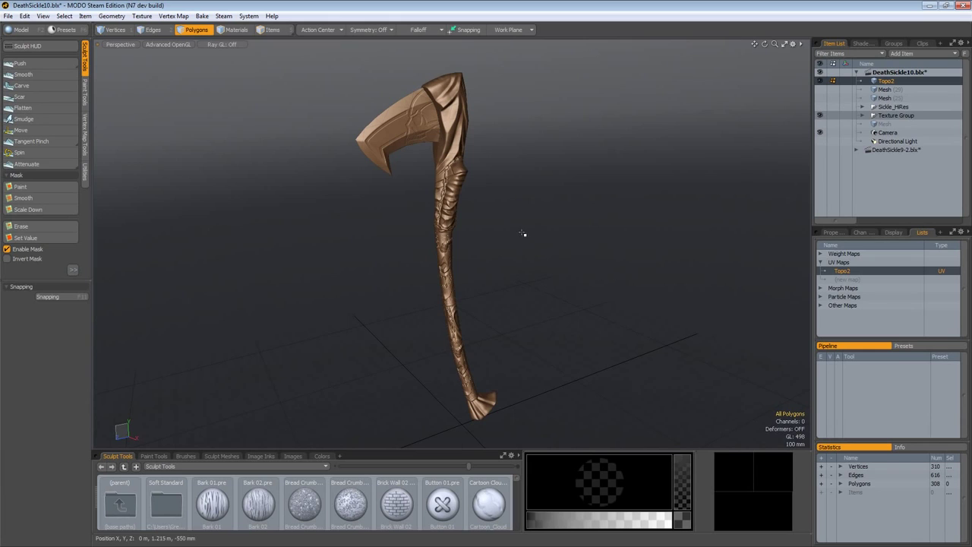
left_click_drag(456, 182, 433, 237, "ctrl+alt")
Select the Sickle_normal layer in the Shader Tree, orbit the sickle, and scroll up to the Render group.
left_click(863, 44)
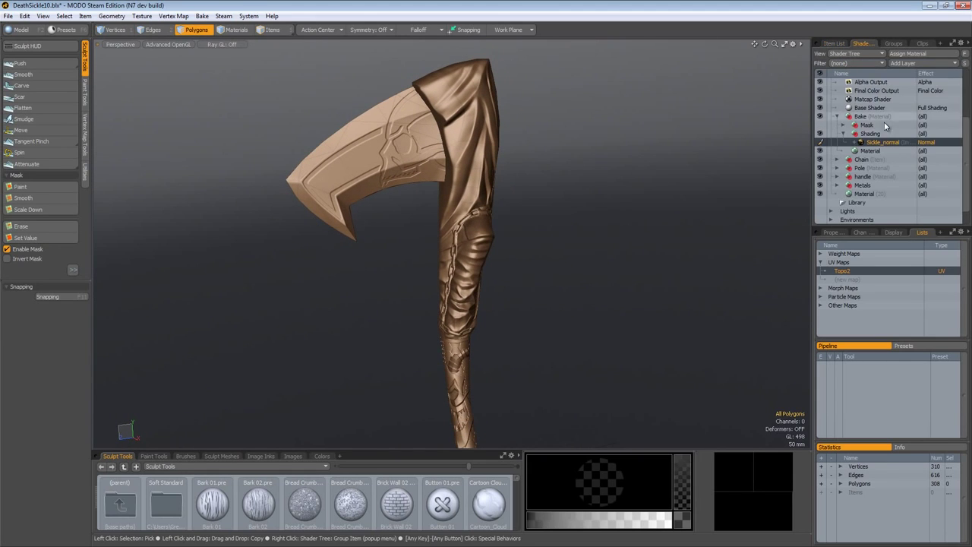
left_click(880, 142)
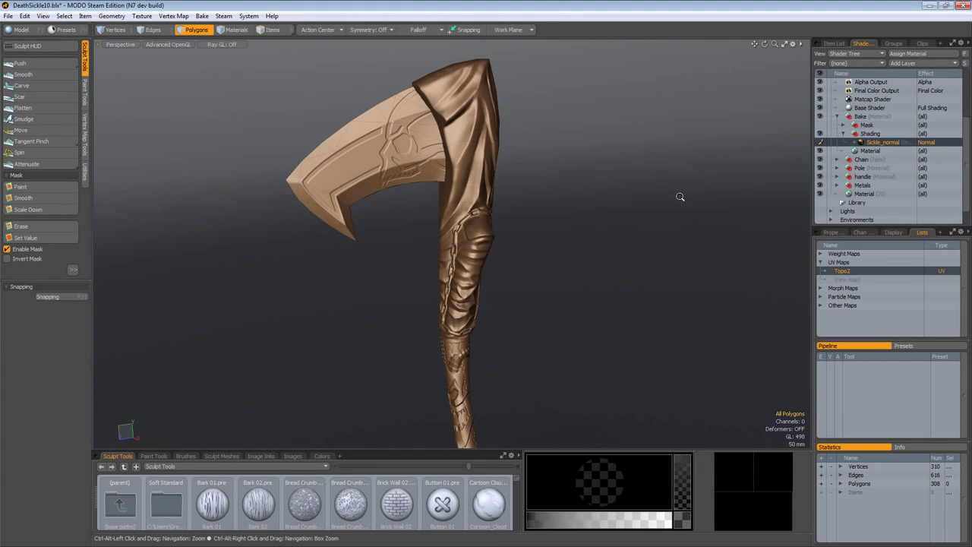
left_click_drag(679, 197, 686, 267, "alt")
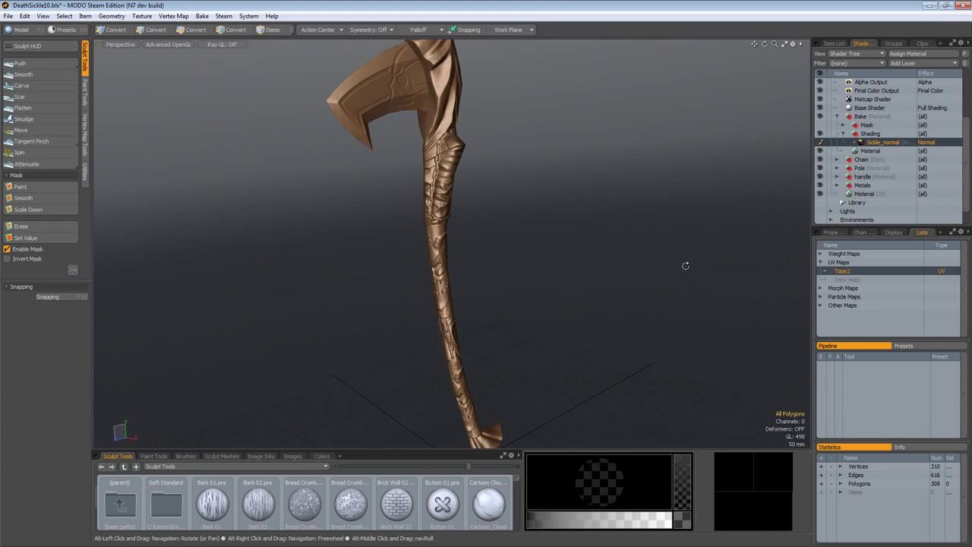
left_click_drag(625, 188, 508, 205, "alt")
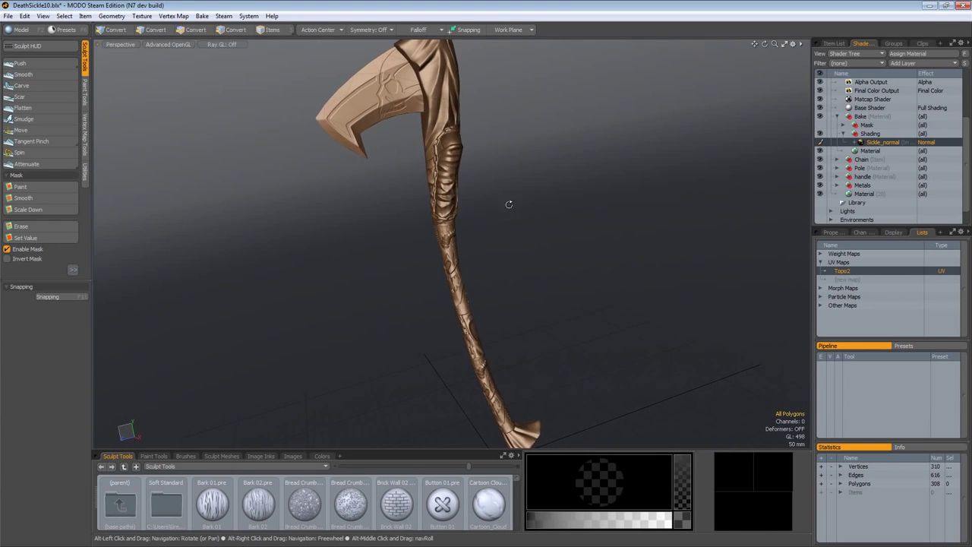
left_click_drag(601, 187, 574, 186, "alt")
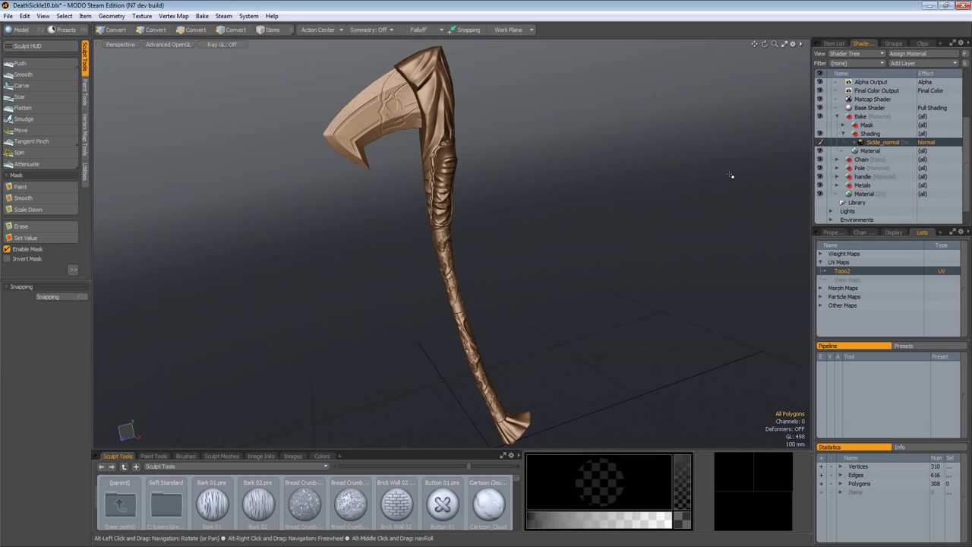
scroll(849, 154, "up", 3)
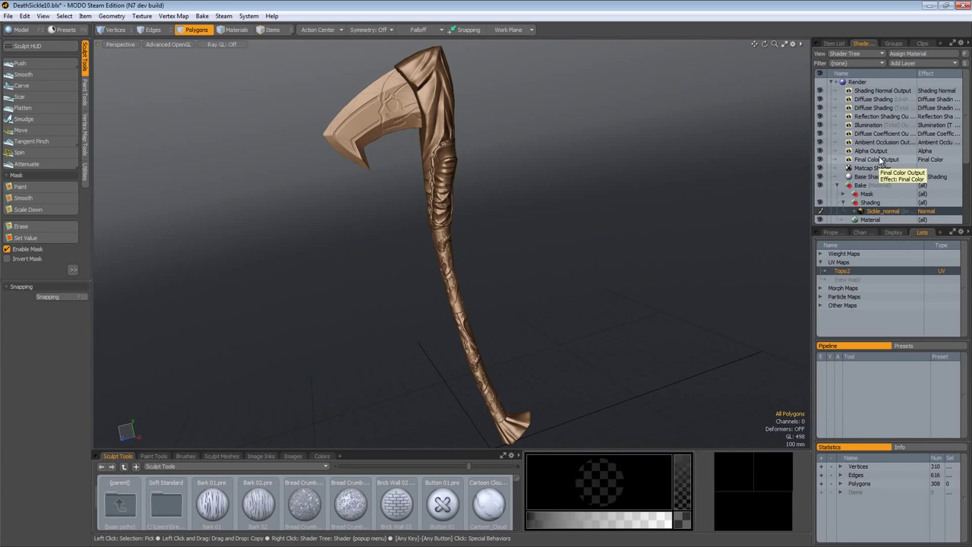
Make the Sickle_HiRes mesh and Texture Group visible in the Item List.
left_click(202, 16)
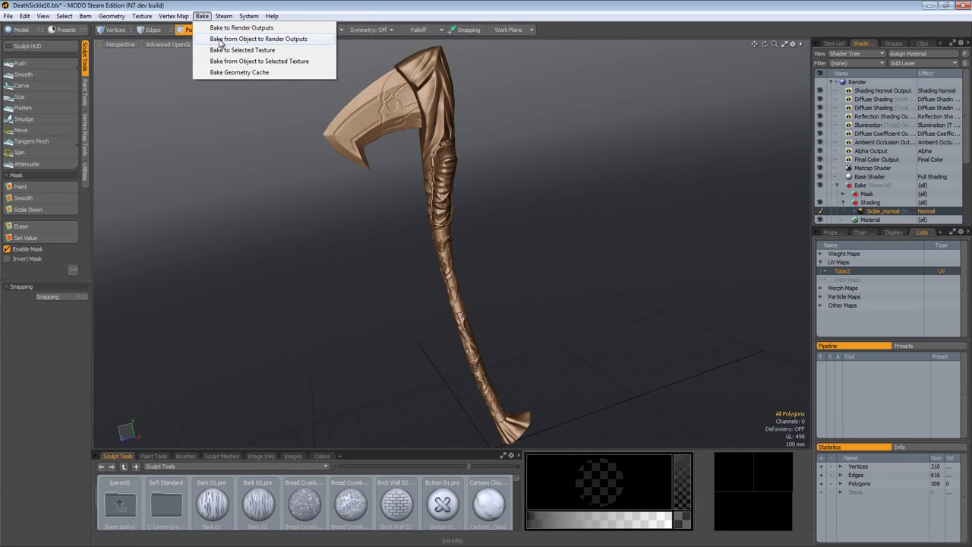
left_click(250, 127)
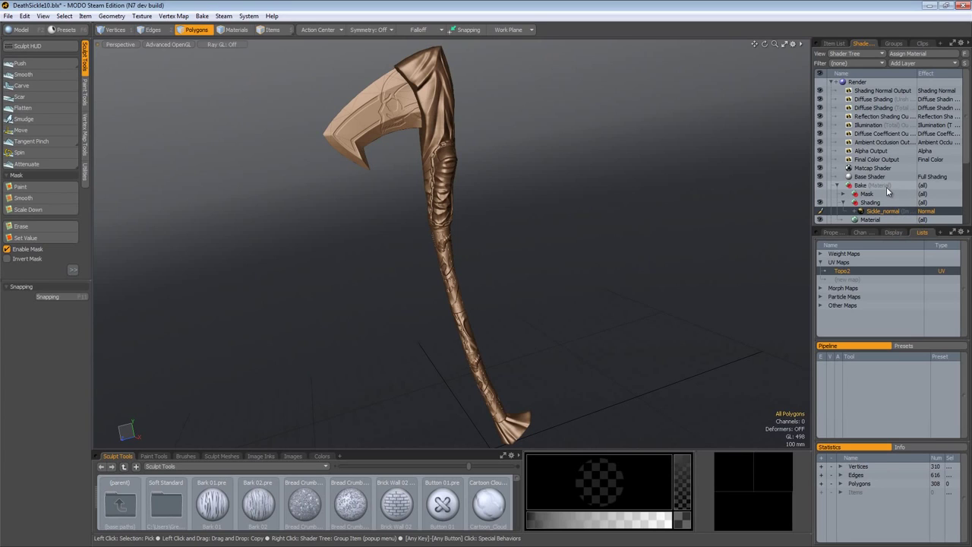
left_click(831, 43)
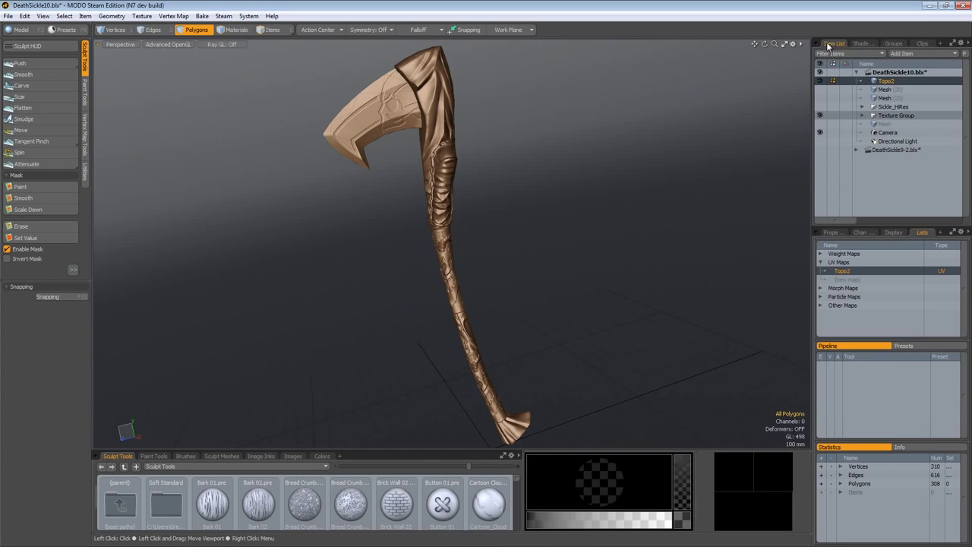
left_click(821, 110)
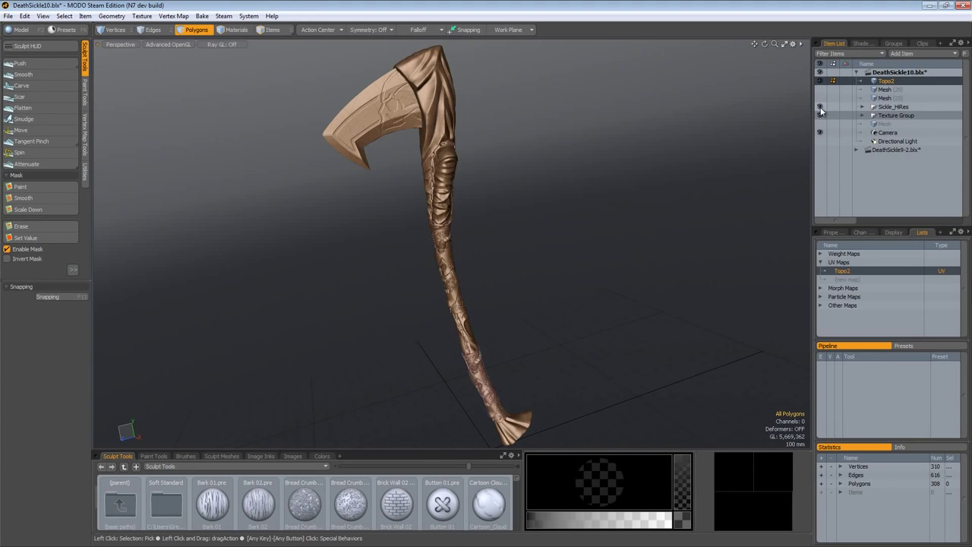
left_click(863, 45)
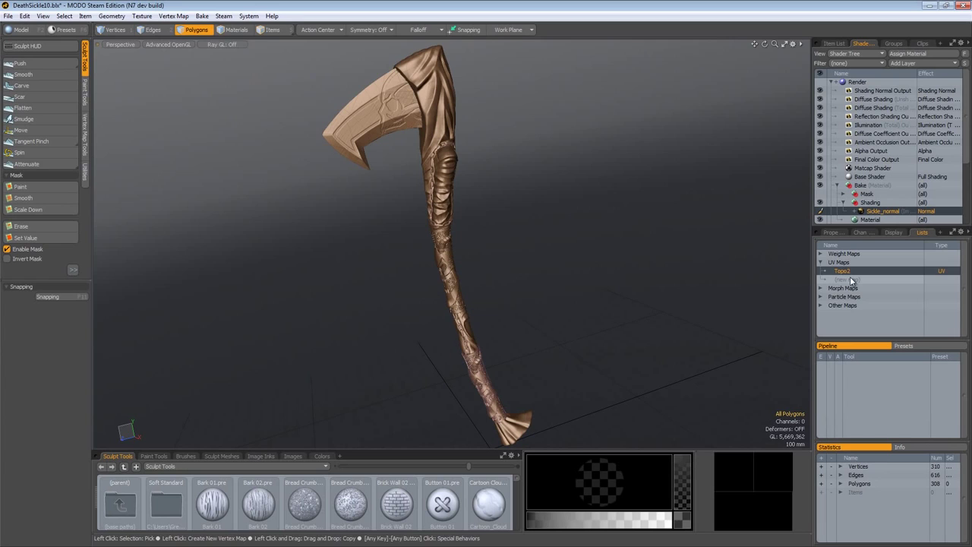
Bake from Object to Render Outputs with a 40 mm distance.
left_click(202, 16)
left_click(228, 37)
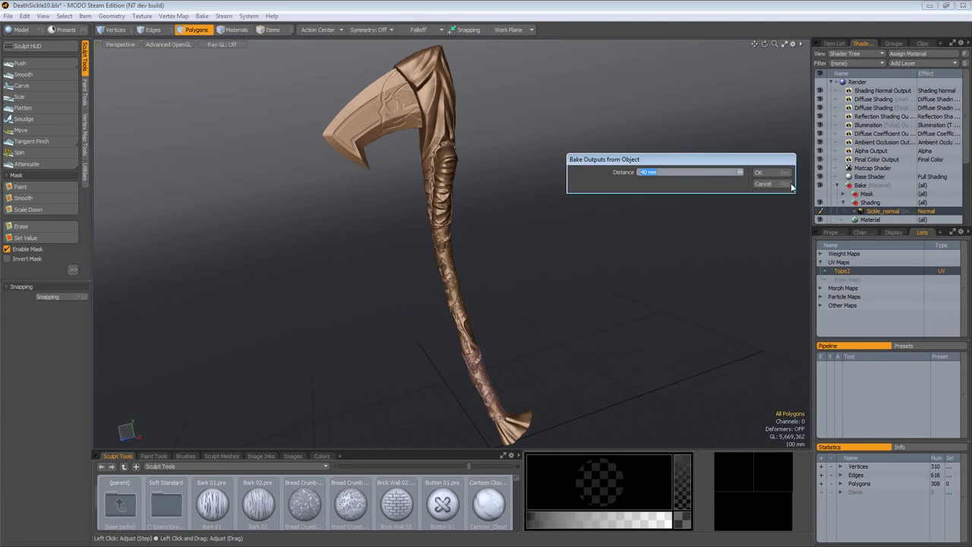
left_click(772, 171)
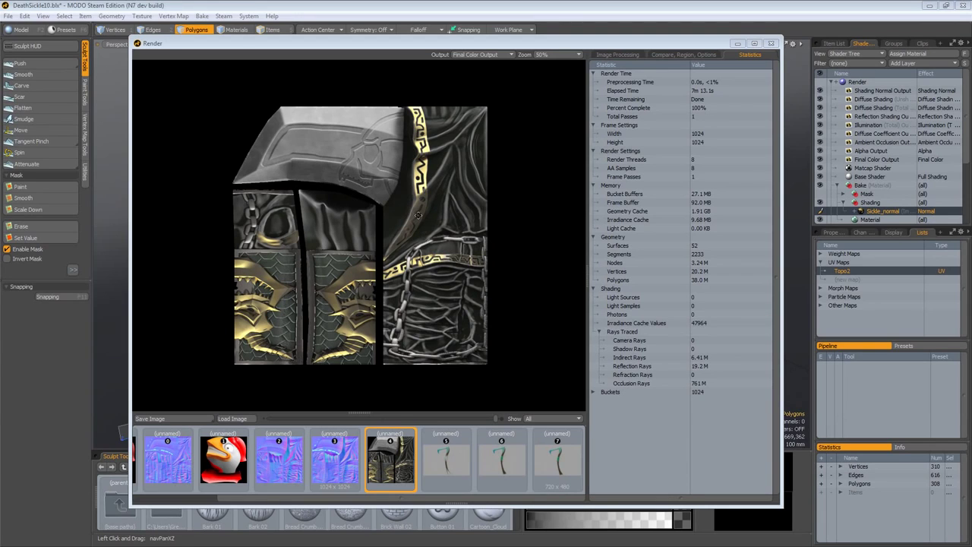
left_click(468, 58)
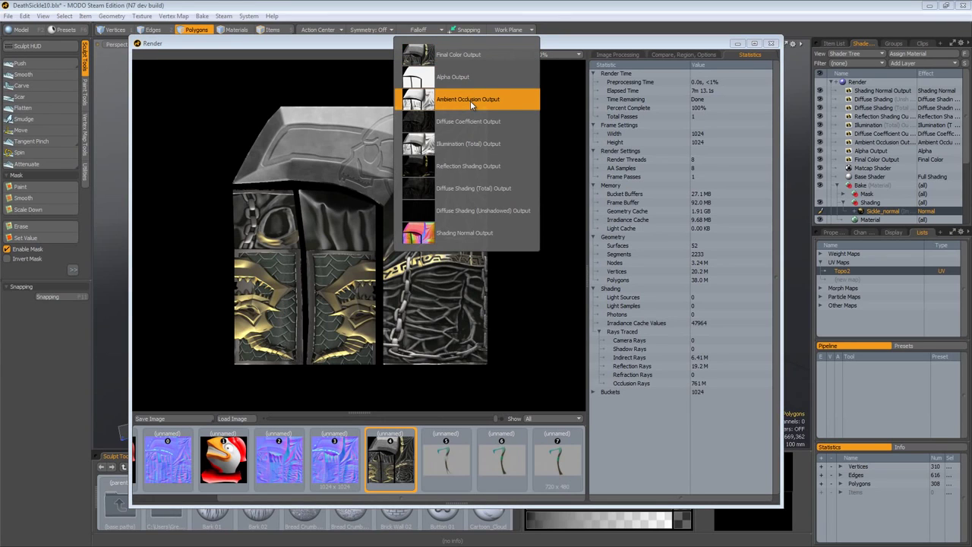
left_click(470, 100)
left_click(488, 57)
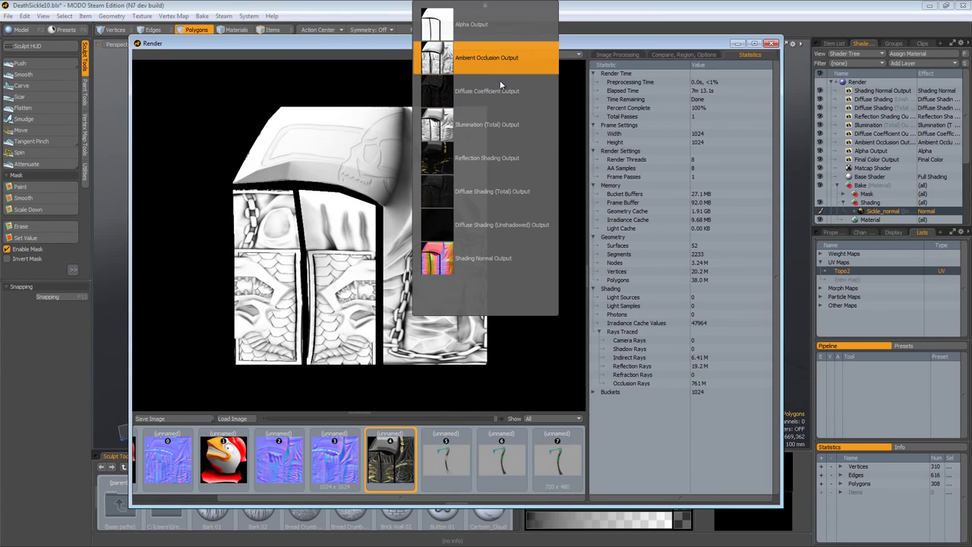
left_click(501, 128)
left_click(503, 59)
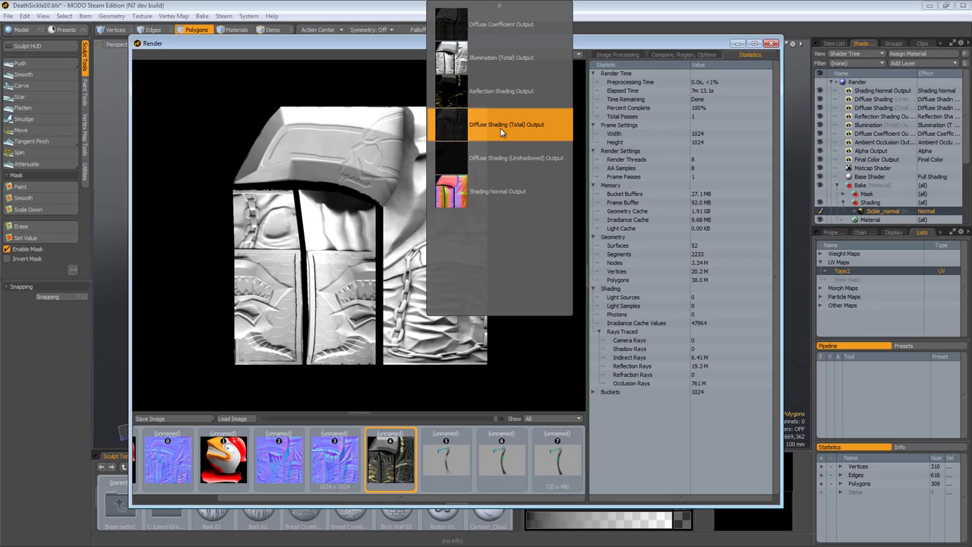
left_click(497, 91)
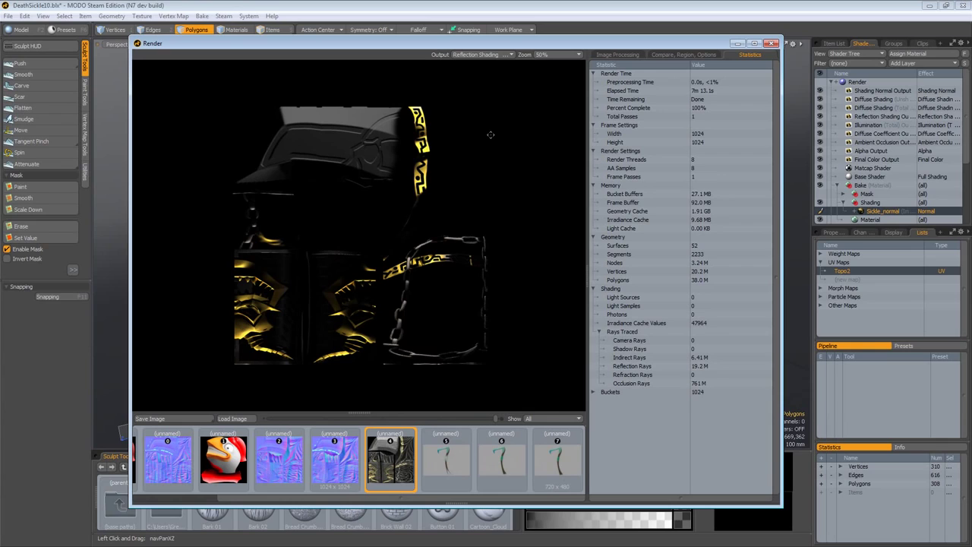
left_click(472, 54)
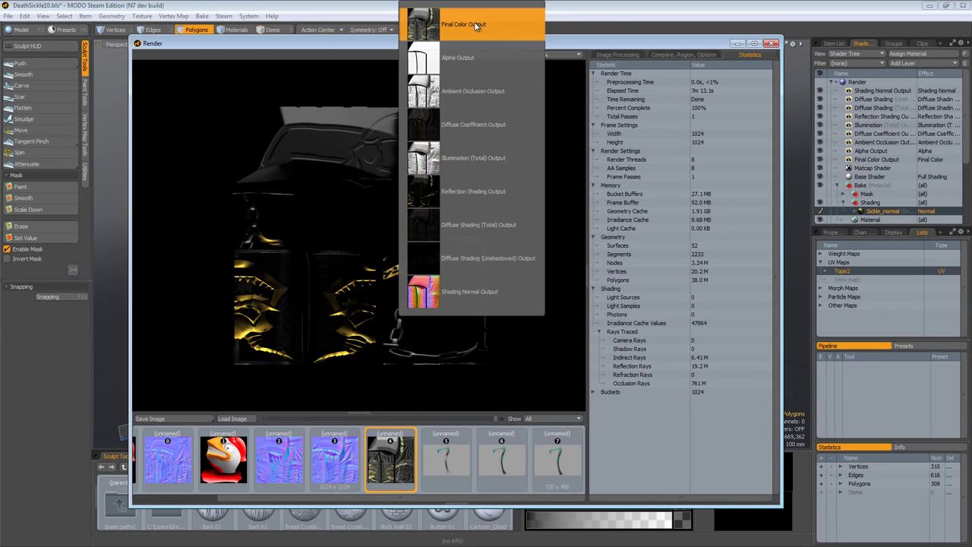
left_click(475, 25)
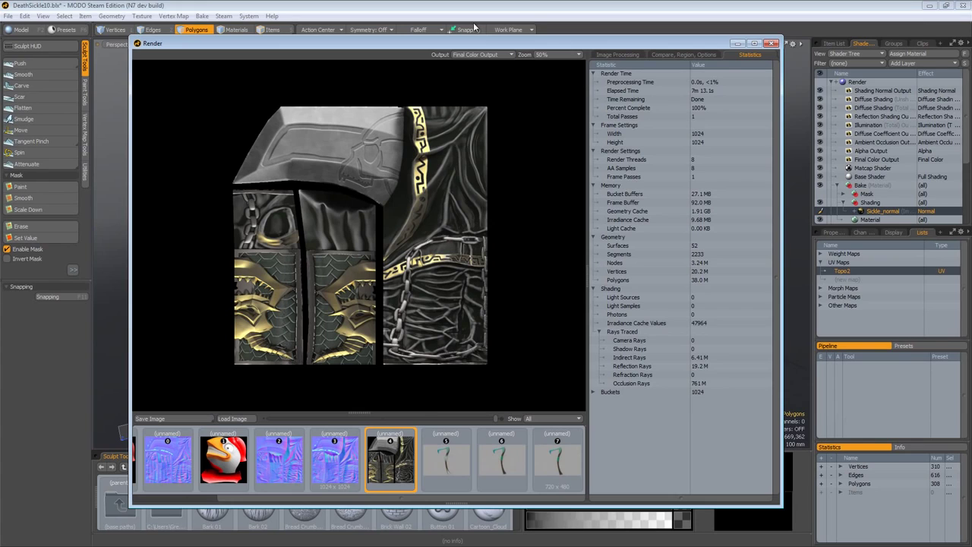
left_click(477, 55)
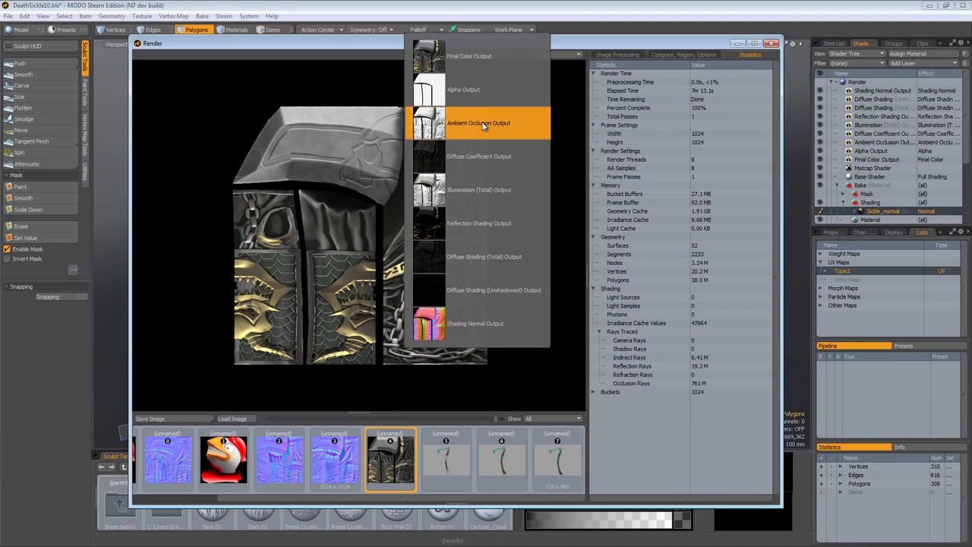
left_click(475, 55)
left_click(186, 419)
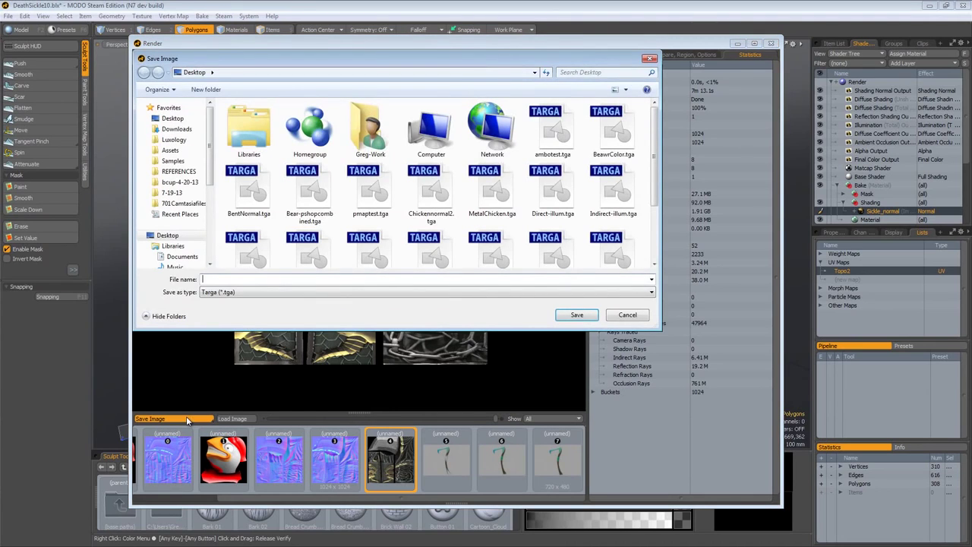
type("Fina")
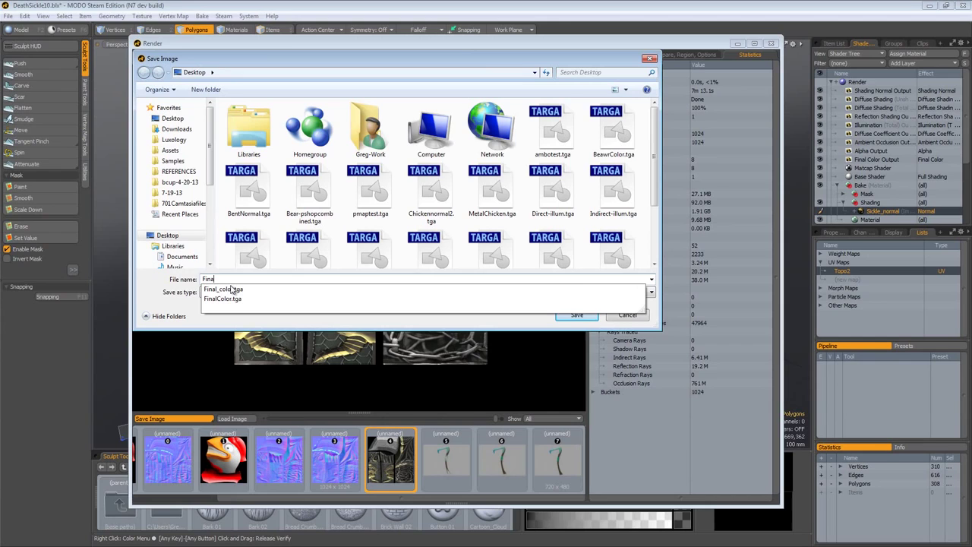
type("l_color")
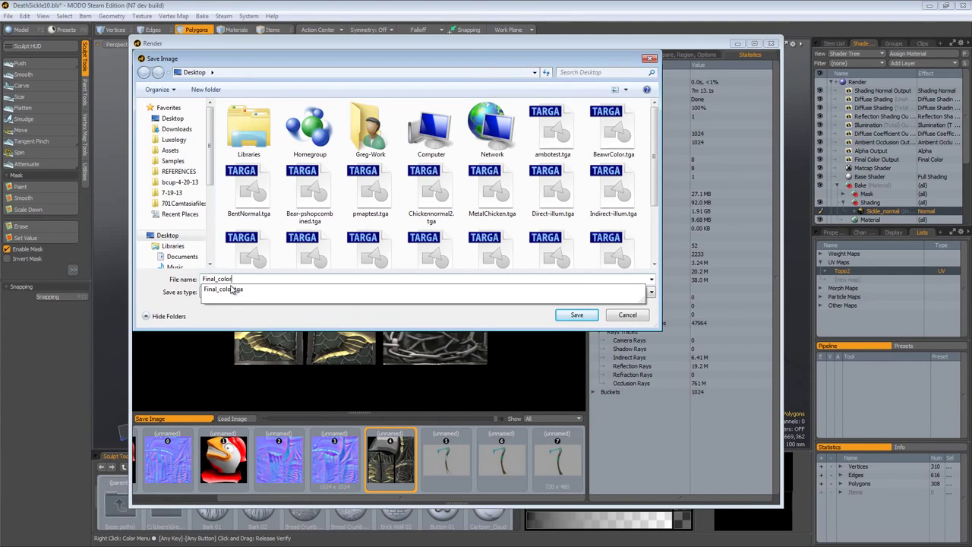
key("Return")
key("Return")
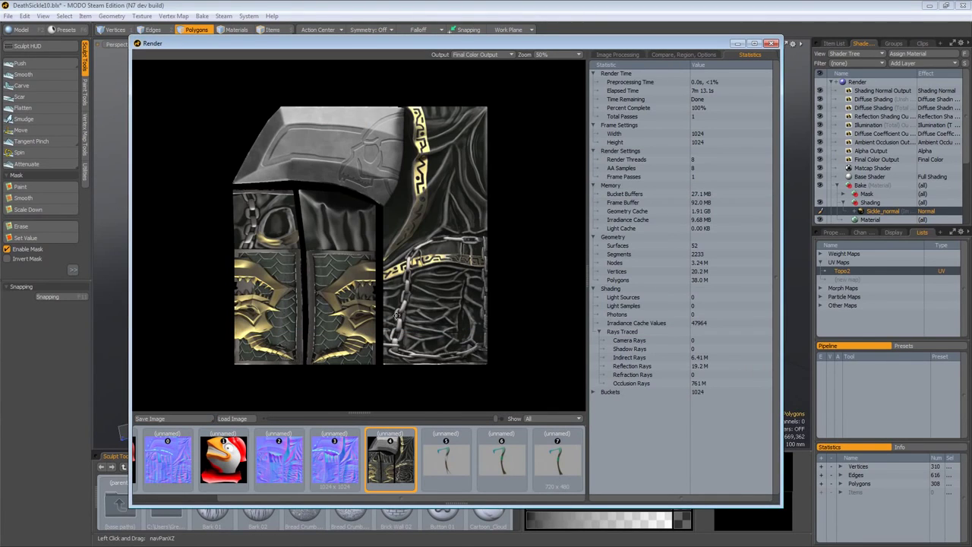
left_click(486, 55)
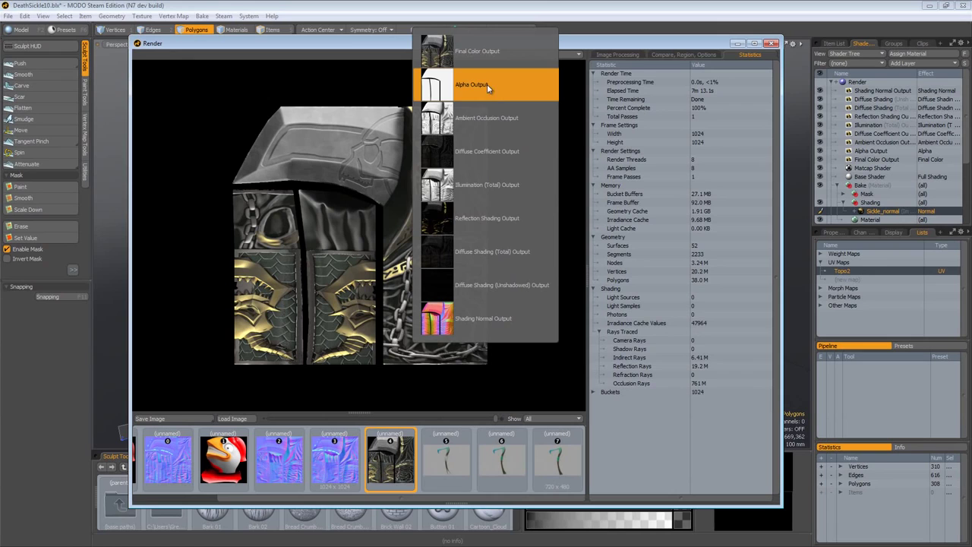
left_click(471, 125)
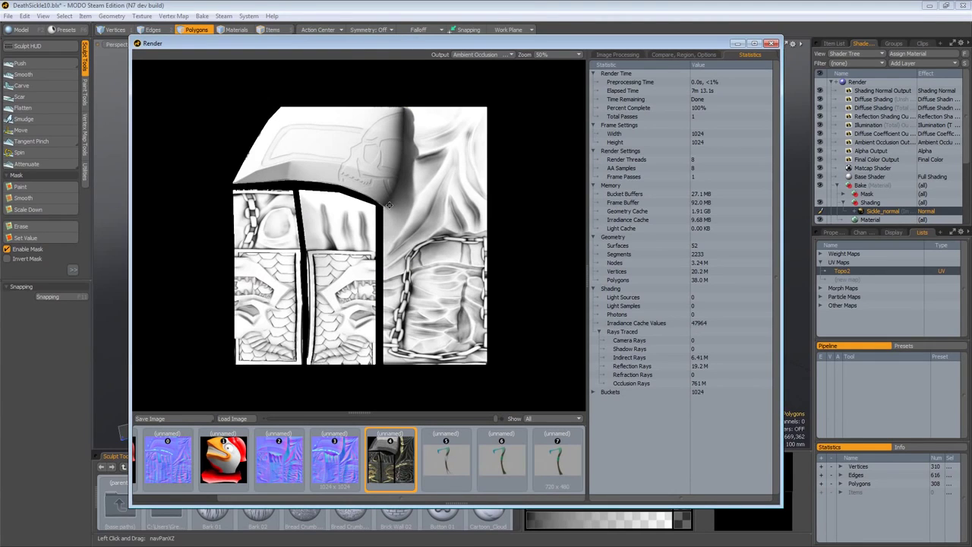
left_click(162, 419)
left_click(251, 292)
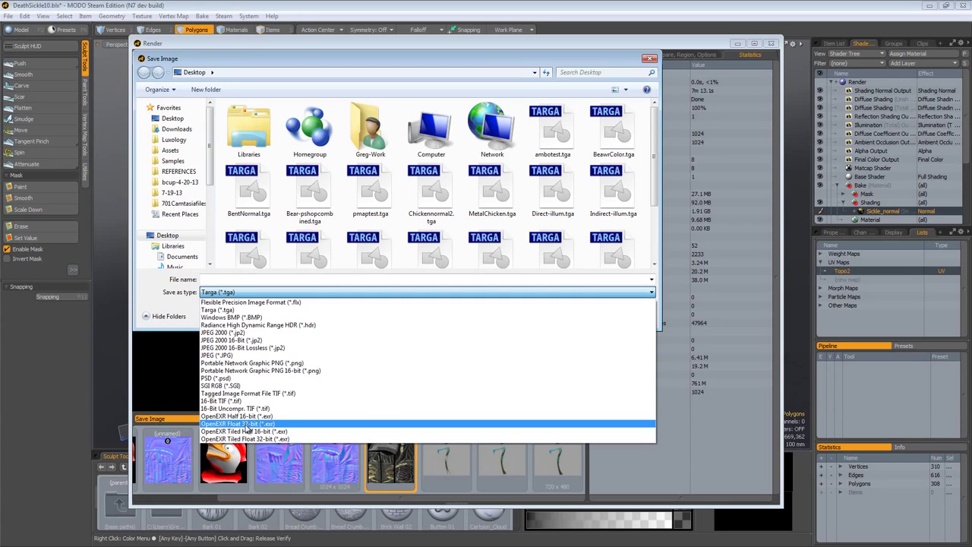
left_click(247, 425)
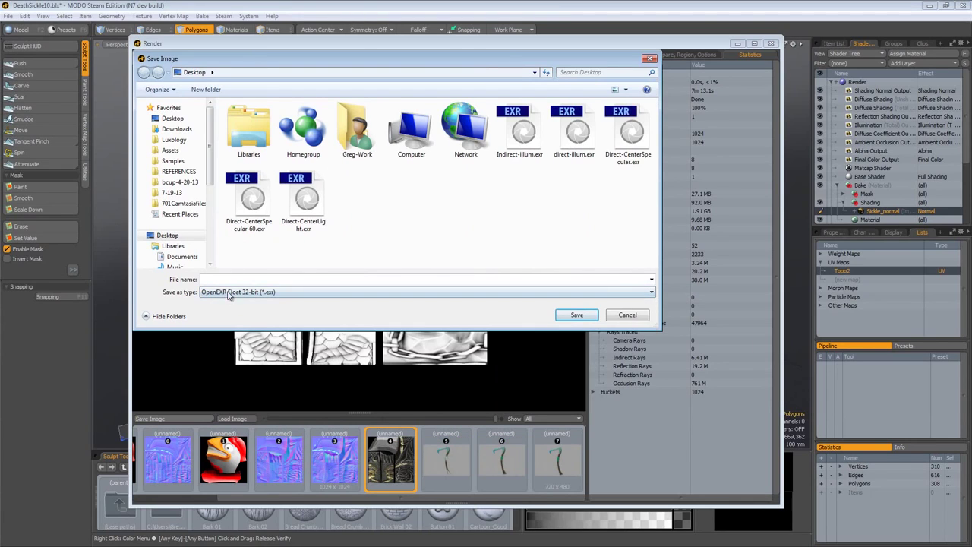
left_click(226, 280)
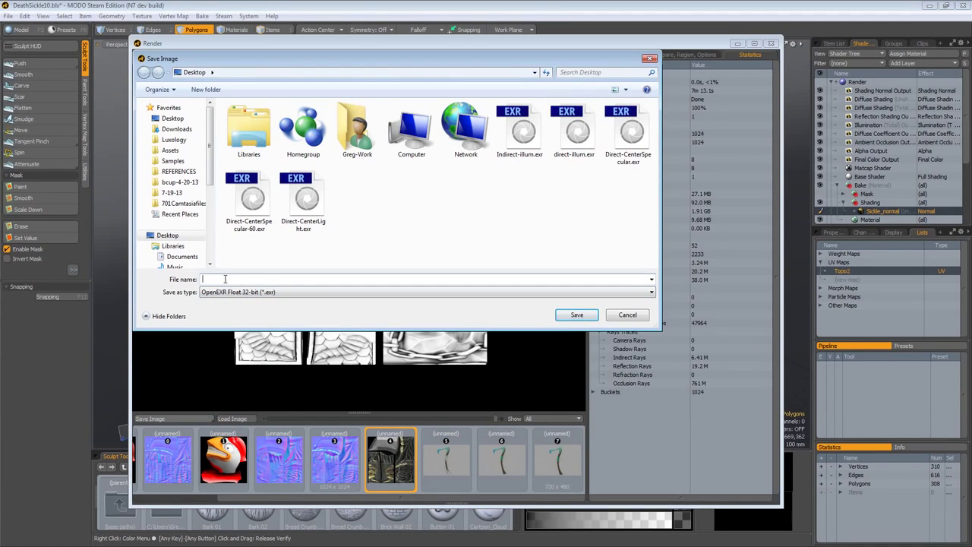
type("Ambo")
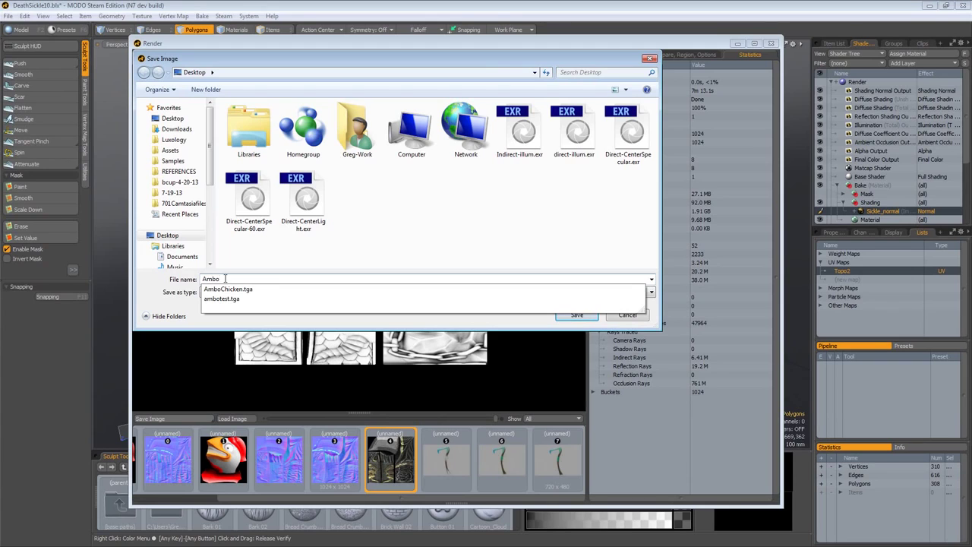
left_click(321, 324)
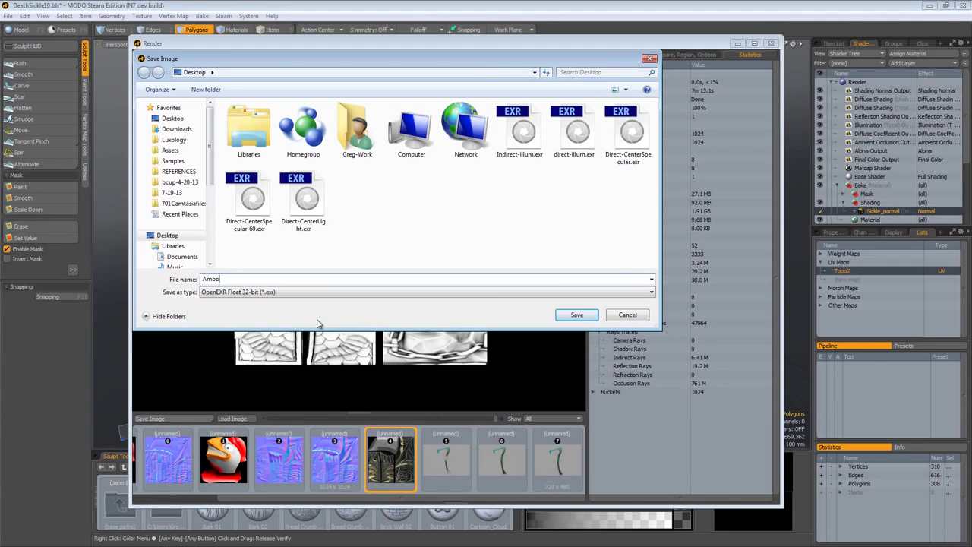
left_click(628, 314)
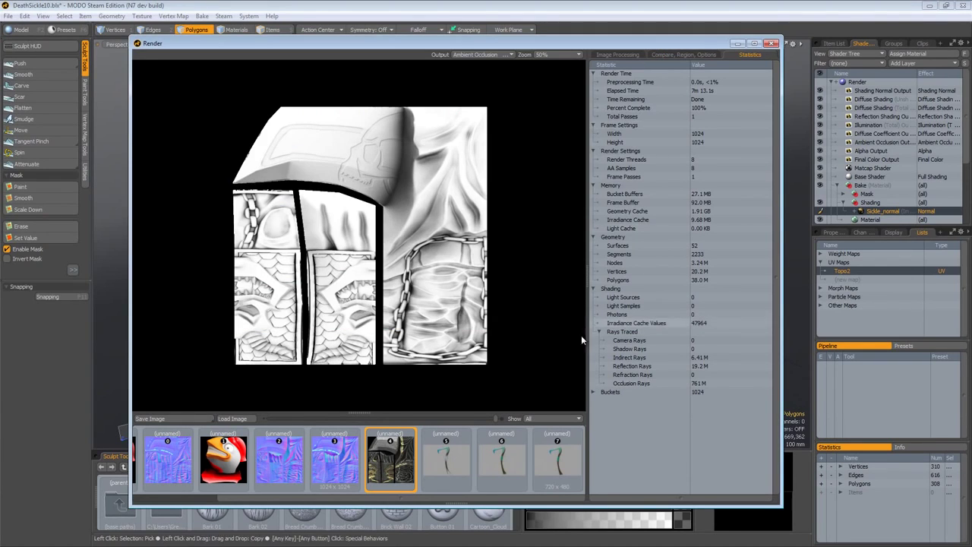
Close the Render window and return to the Shader Tree layers.
left_click(771, 43)
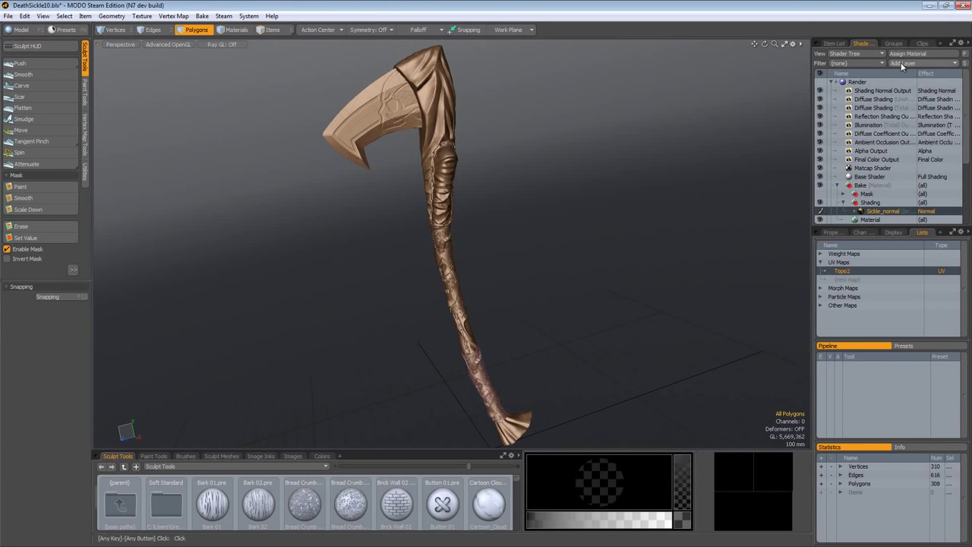
left_click(836, 43)
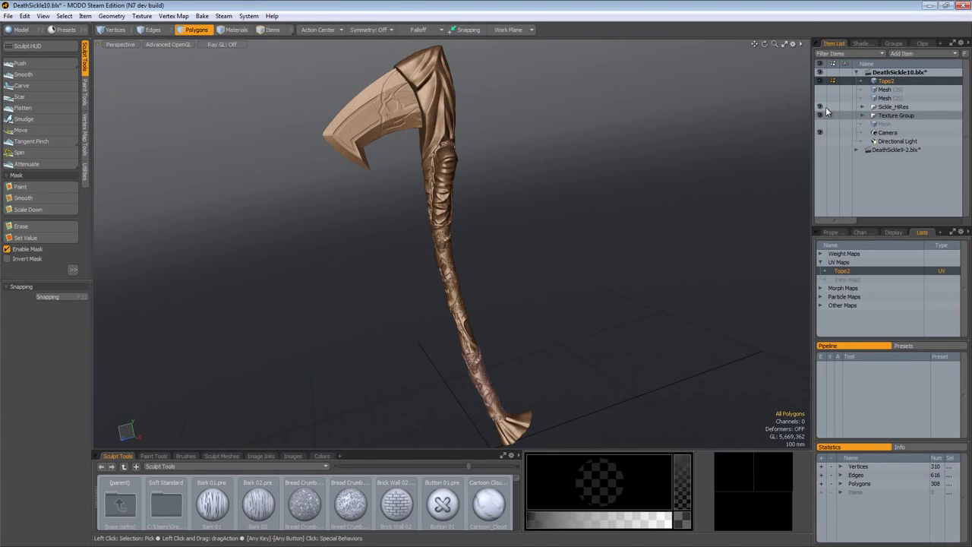
left_click(873, 44)
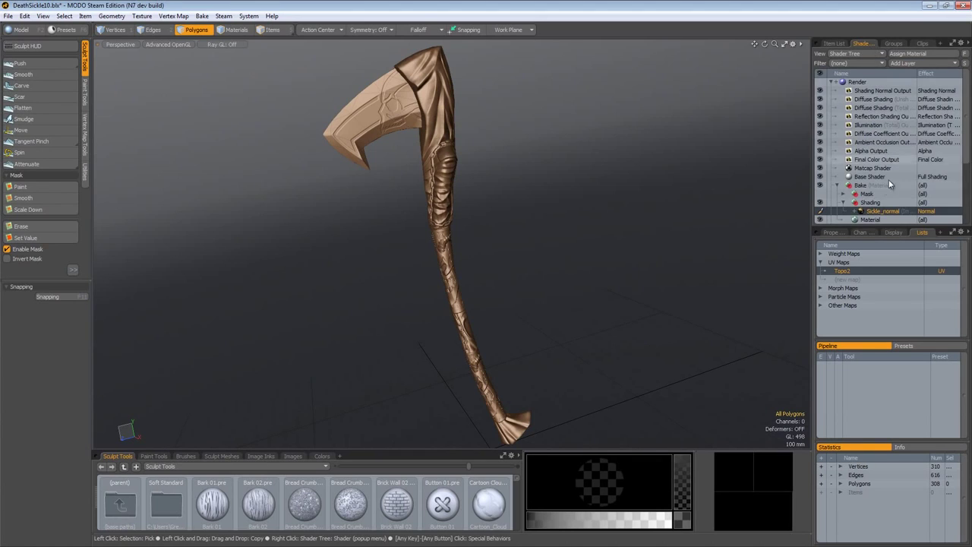
scroll(885, 201, "down", 3)
Add an Image Map layer loaded from Final_color.tga on the Desktop.
left_click(935, 60)
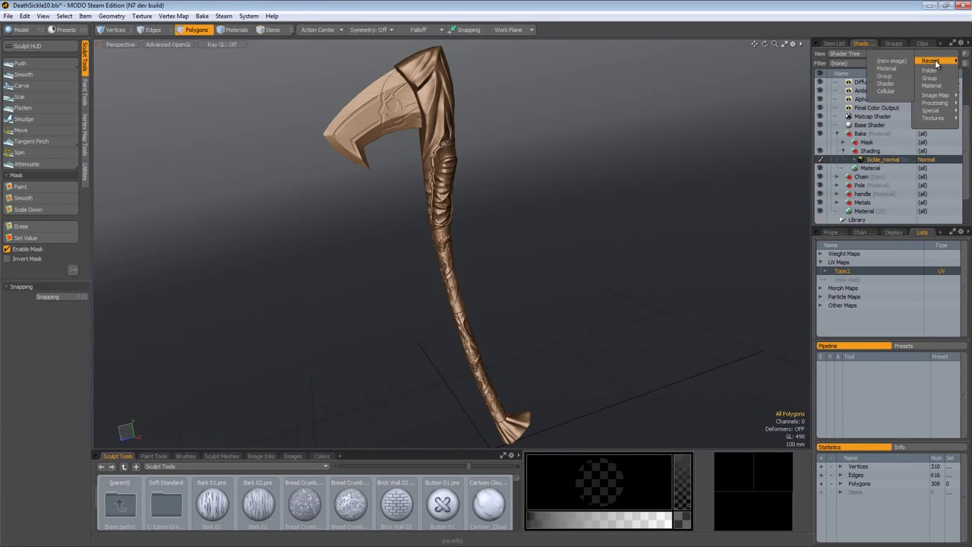
mouse_move(939, 95)
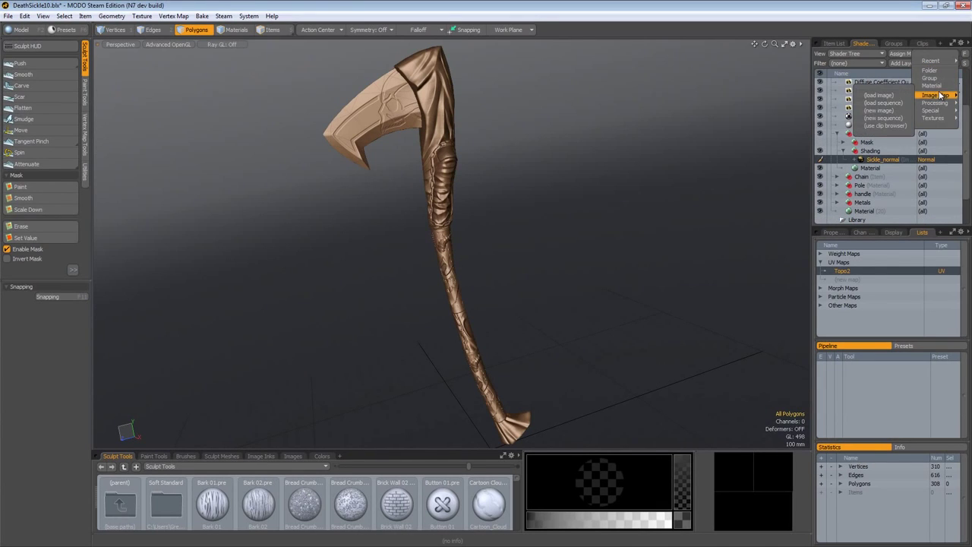
left_click(879, 95)
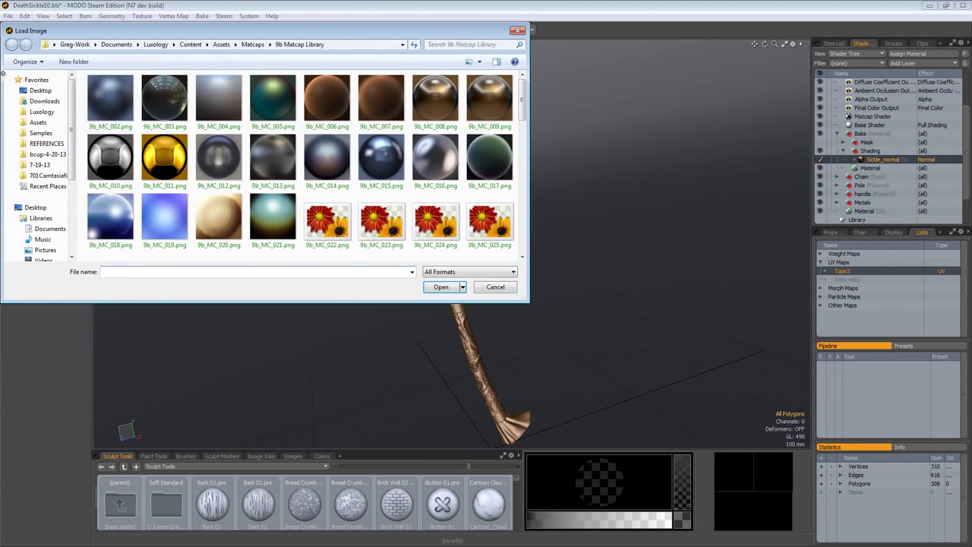
left_click(40, 91)
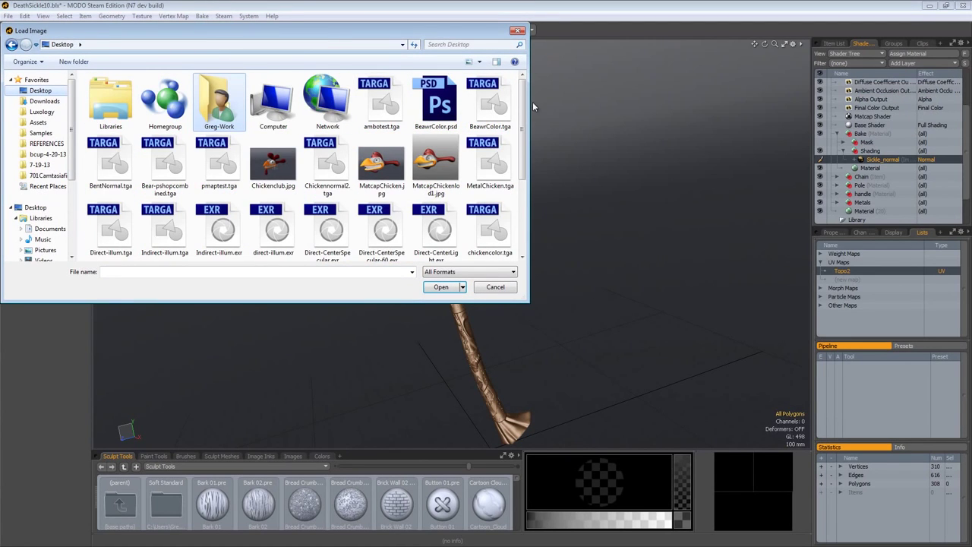
scroll(524, 99, "down", 5)
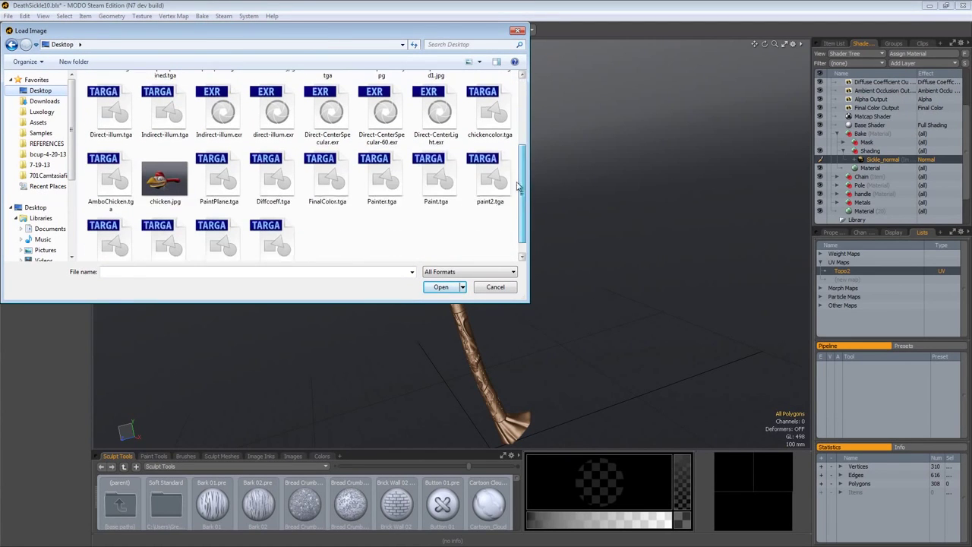
double_click(270, 232)
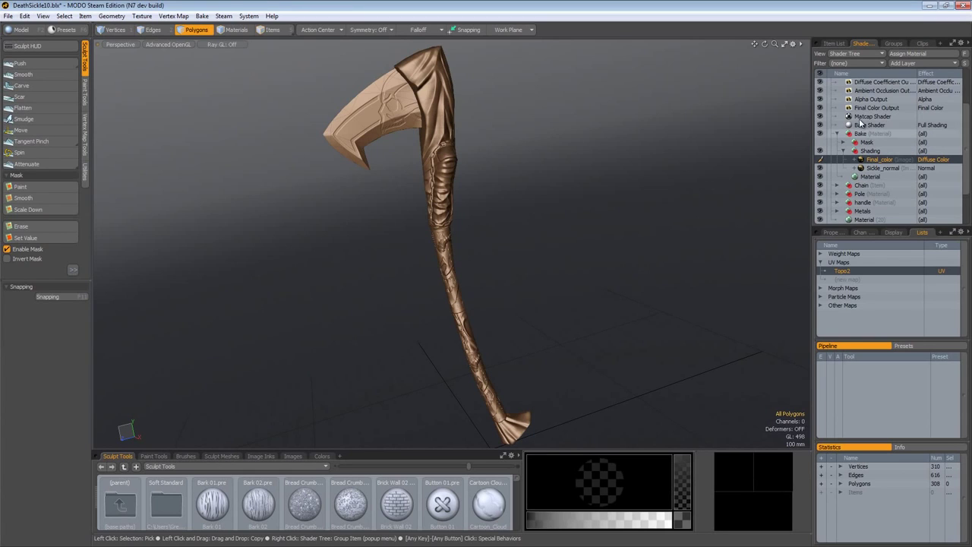
Disable the Matcap Shader to reveal the baked Final_color texture, and orbit around the sickle.
left_click(821, 116)
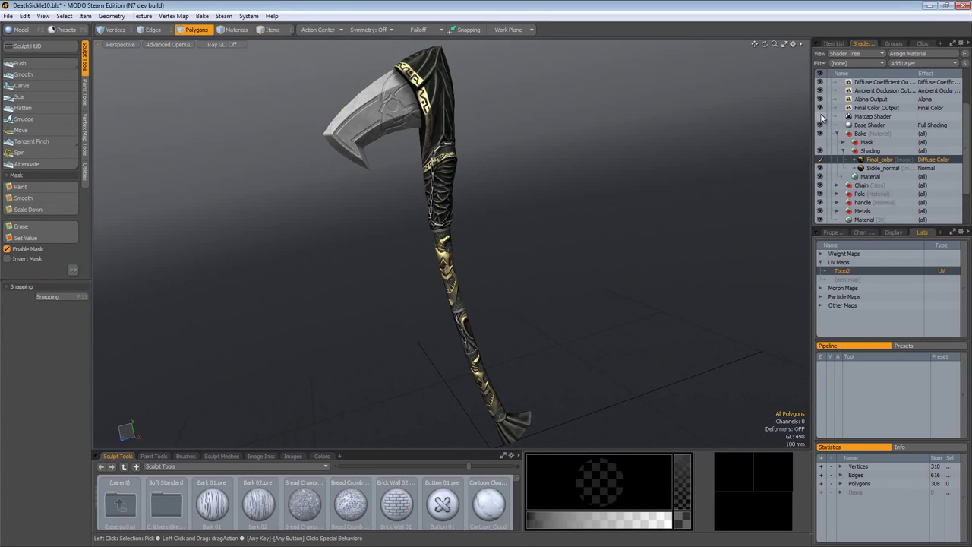
left_click_drag(473, 273, 376, 133, "alt")
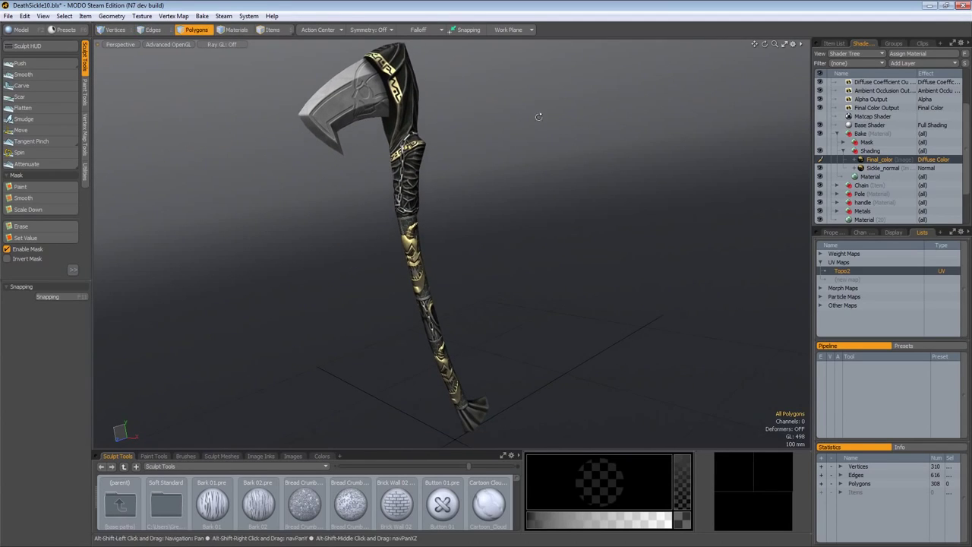
left_click(922, 44)
scroll(924, 99, "down", 5)
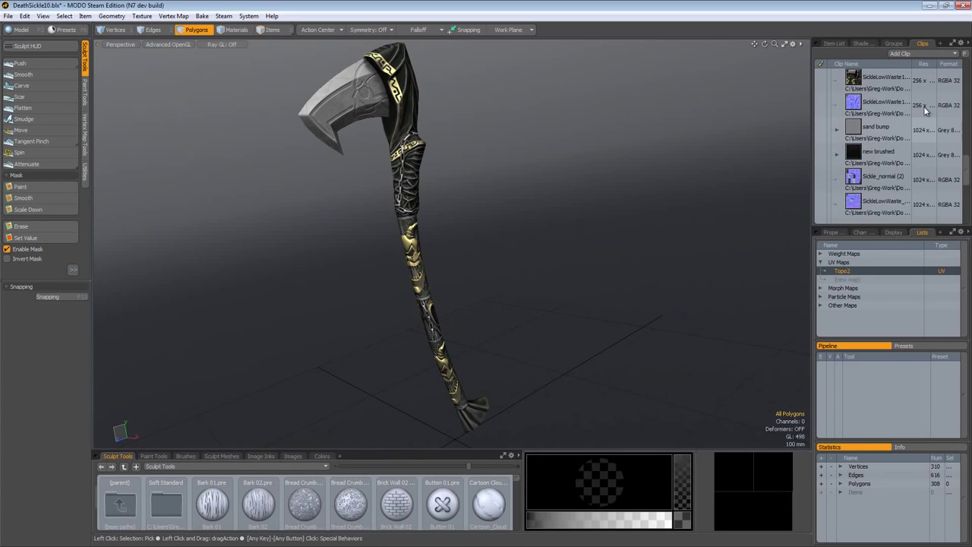
scroll(904, 163, "up", 8)
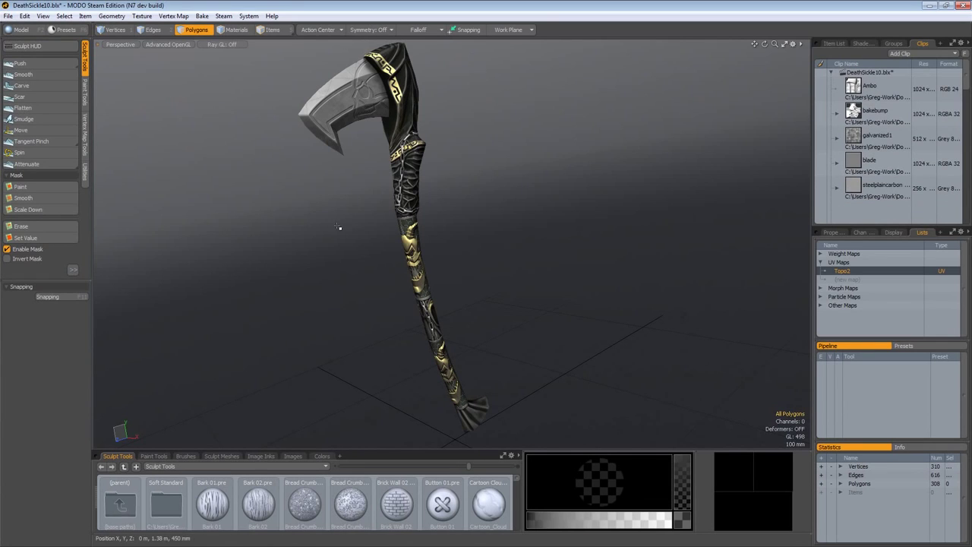
left_click_drag(501, 293, 438, 283, "alt")
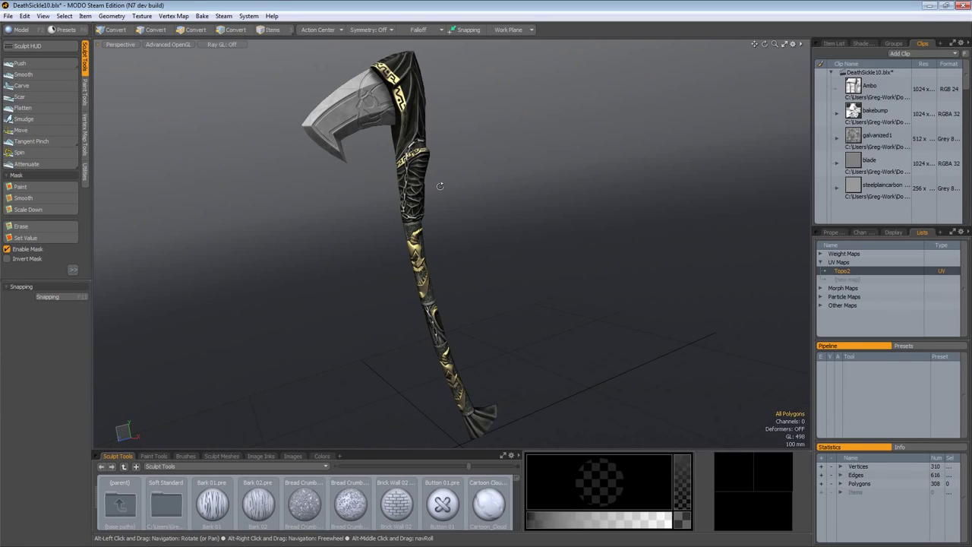
key("space")
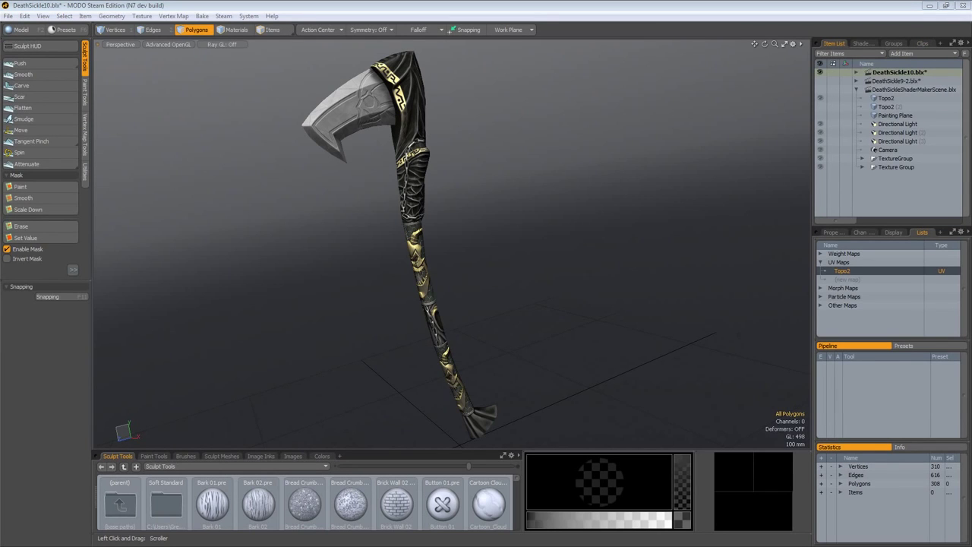
left_click(860, 44)
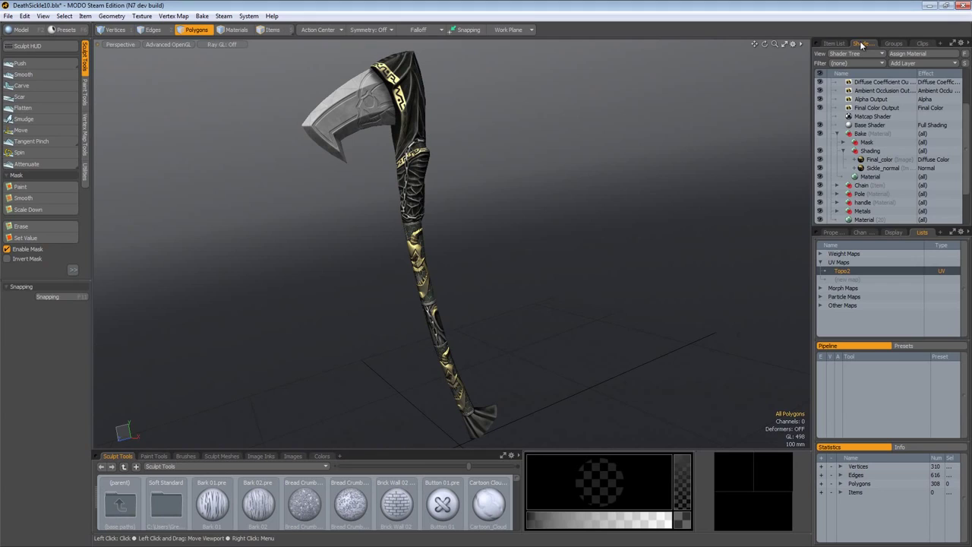
Hide the low-poly sickle and show the high-res sickle in the Item List.
left_click(834, 43)
left_click(820, 107)
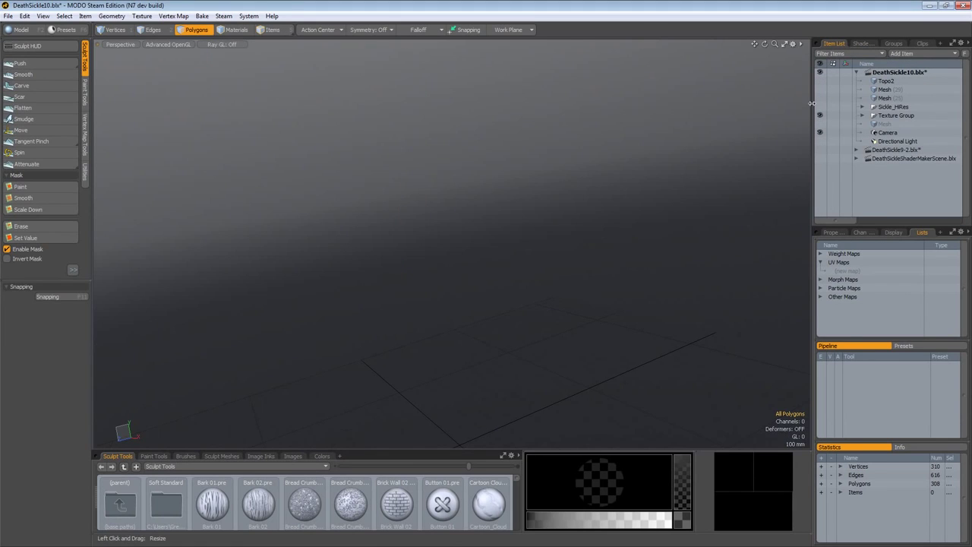
left_click(820, 106)
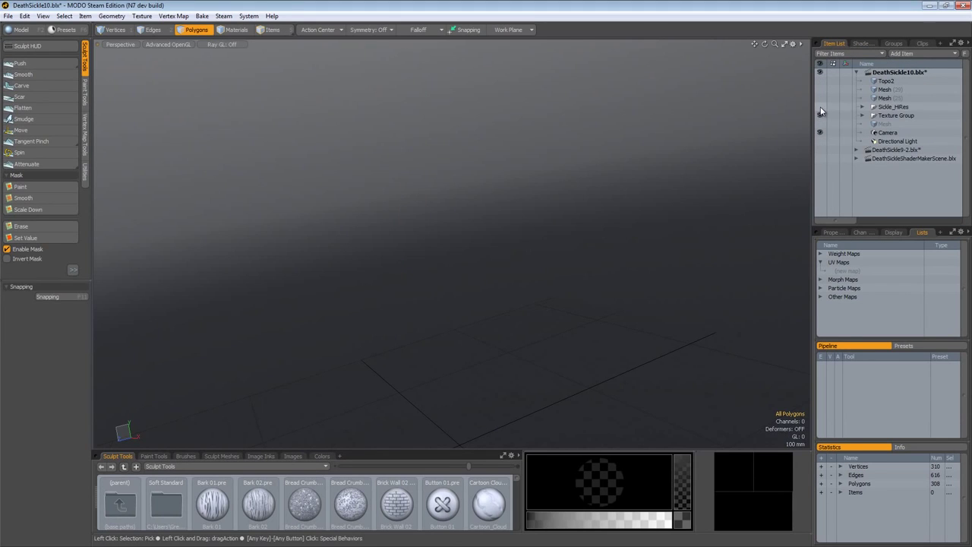
left_click(863, 43)
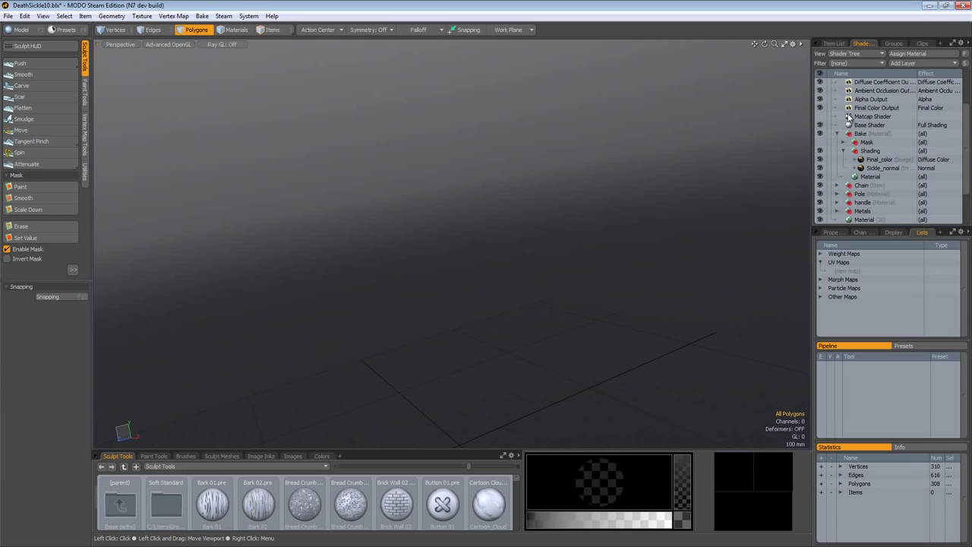
Collapse the Shading and Bake groups and hide the handle, Pole and Chain materials.
left_click(850, 118)
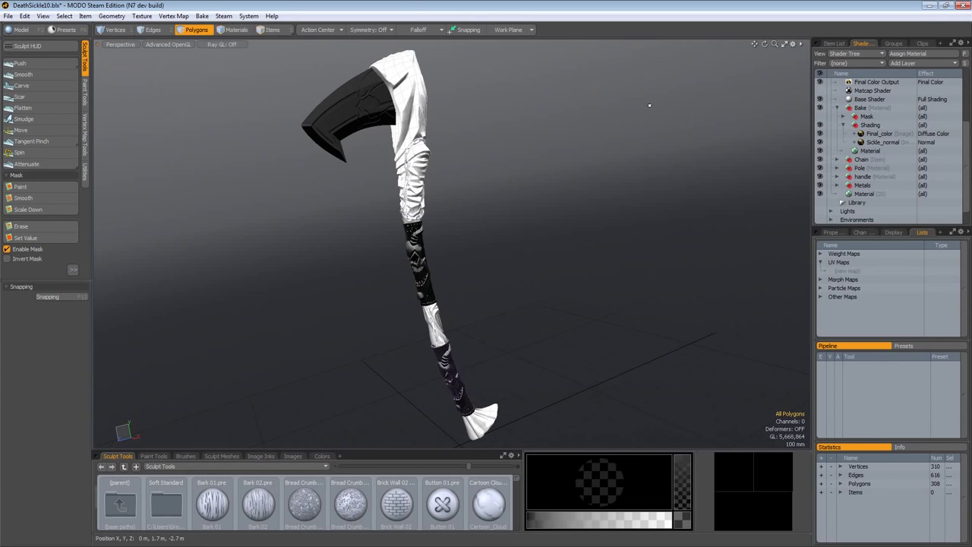
left_click(844, 125)
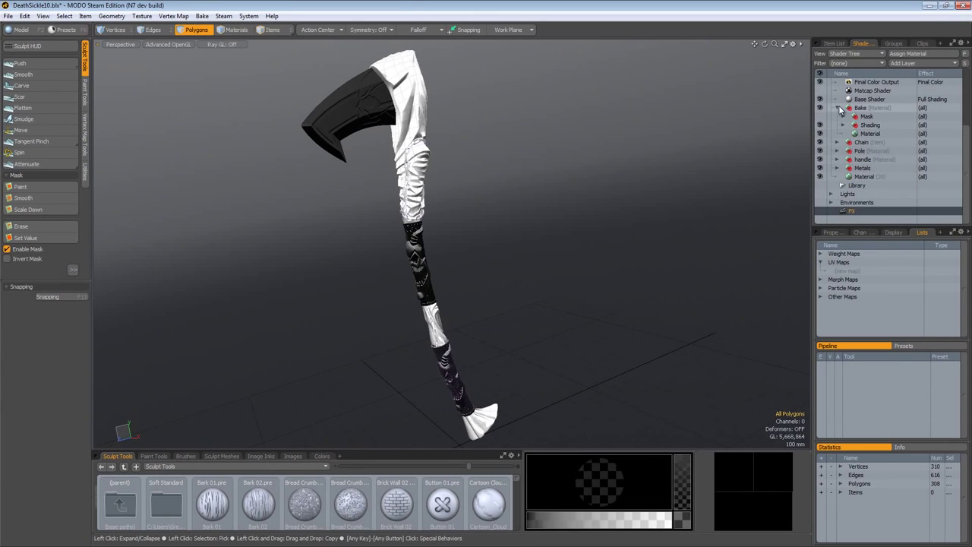
left_click(839, 109)
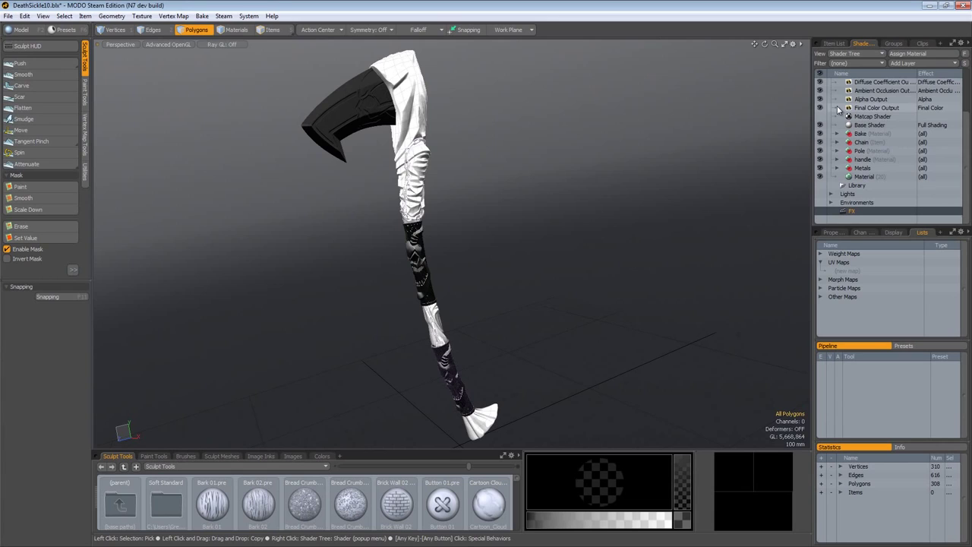
left_click(819, 159)
left_click(820, 151)
left_click(820, 142)
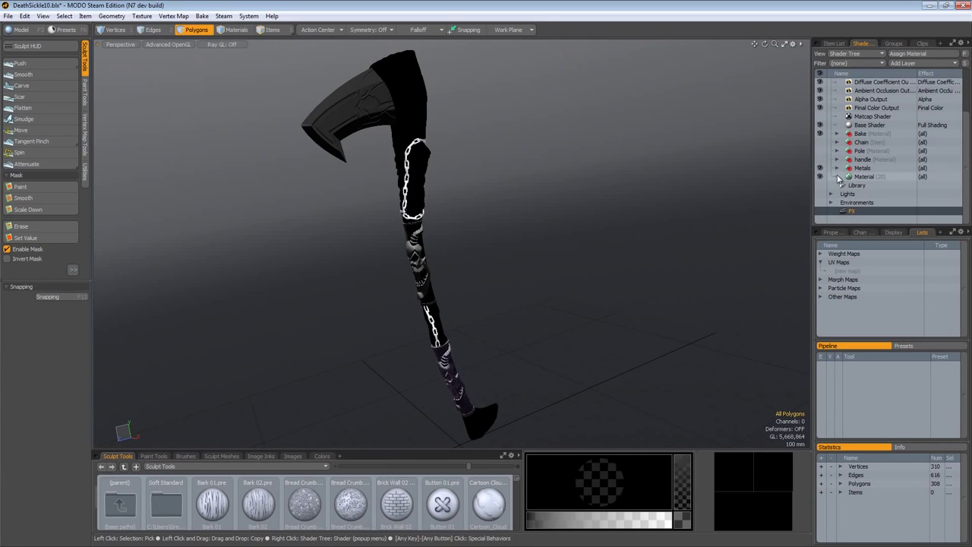
Hide MetalMaterials under Metals, then expand MetalMasks and the FaceMetal mask to show its Material.
left_click(836, 168)
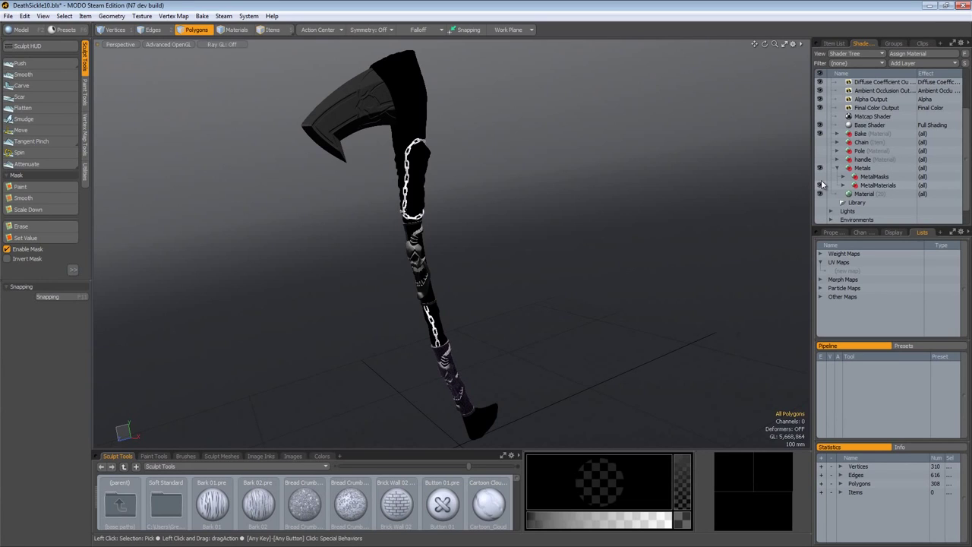
left_click(821, 185)
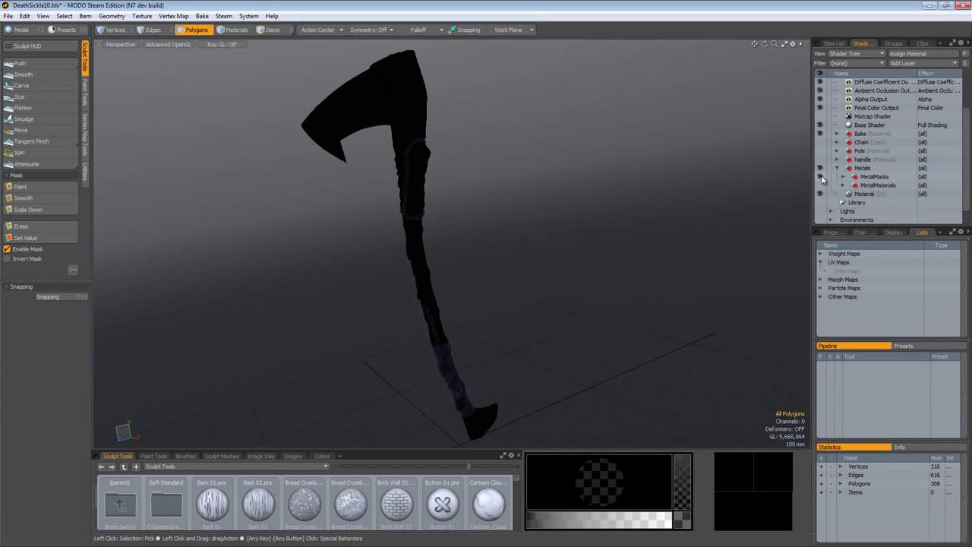
left_click(843, 177)
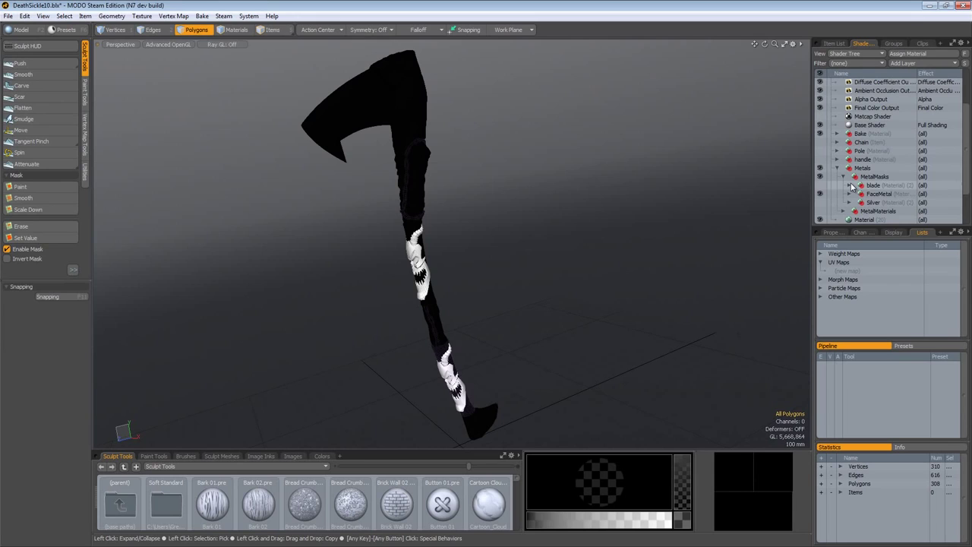
left_click(870, 194)
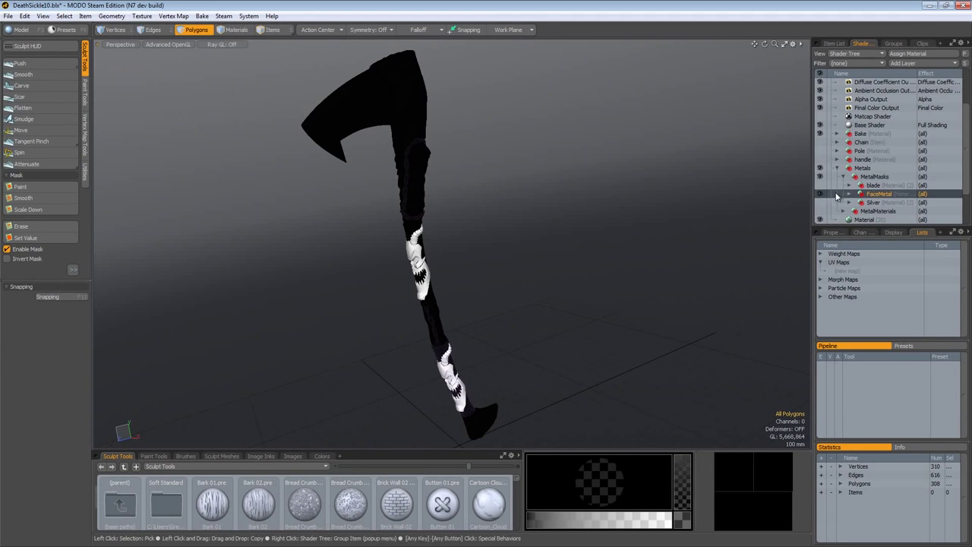
left_click(849, 193)
Select FaceMetal's base Material and open the Material Editor live preview render.
scroll(874, 186, "down", 1)
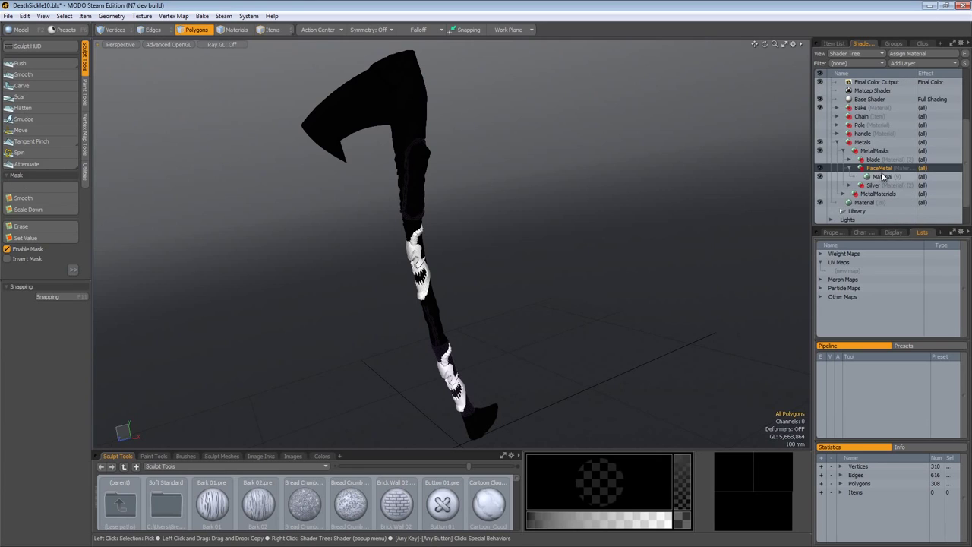
left_click(883, 177)
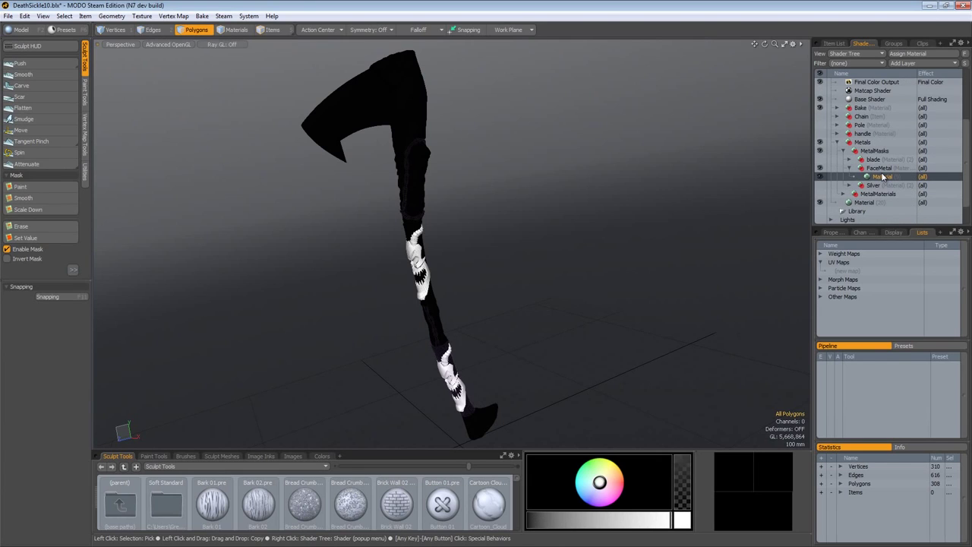
left_click(829, 232)
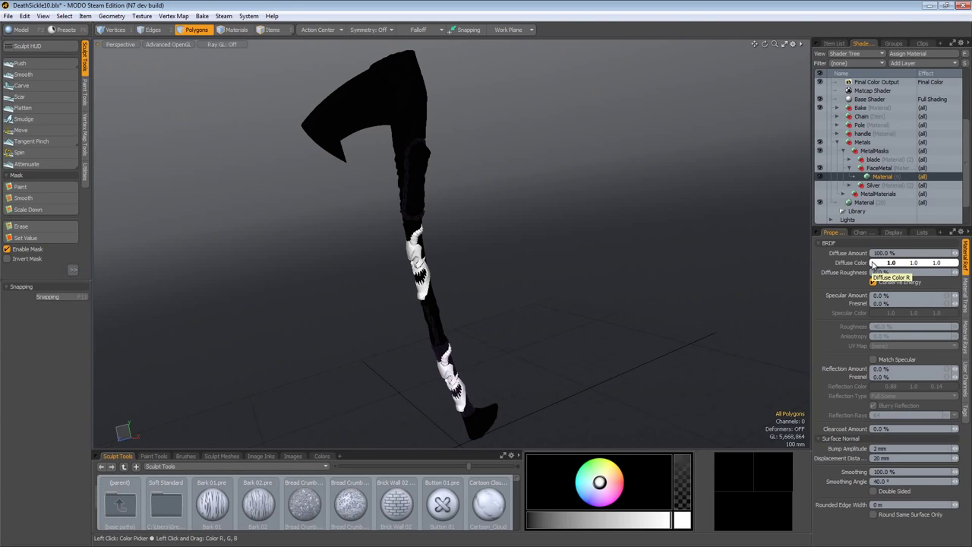
left_click(863, 202)
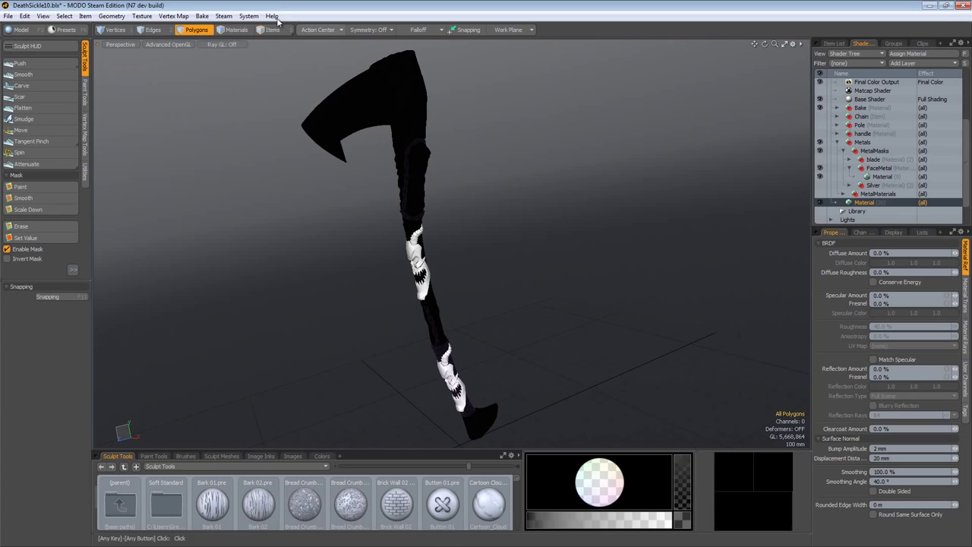
left_click(147, 17)
left_click(157, 27)
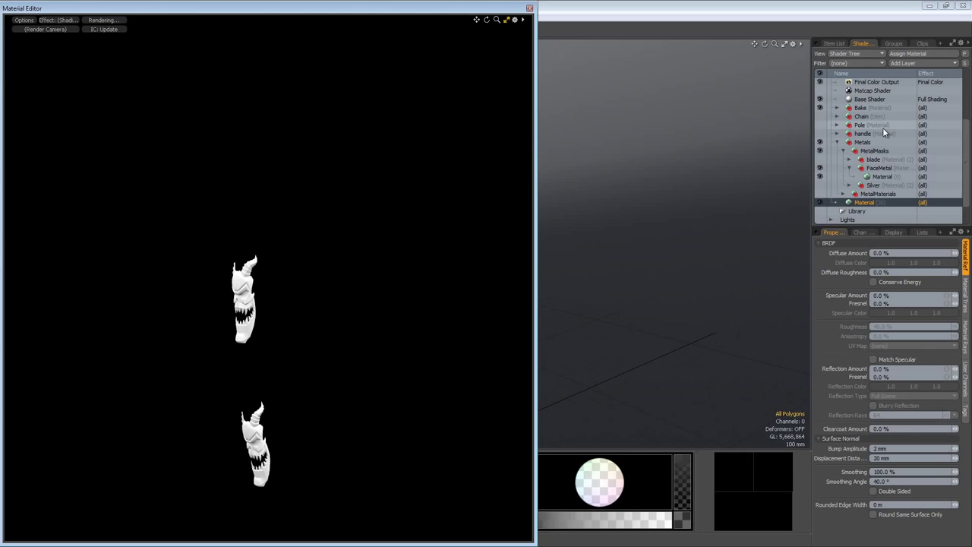
Hide the Final Color, Reflection Shading and Shading Normal outputs.
scroll(884, 133, "up", 3)
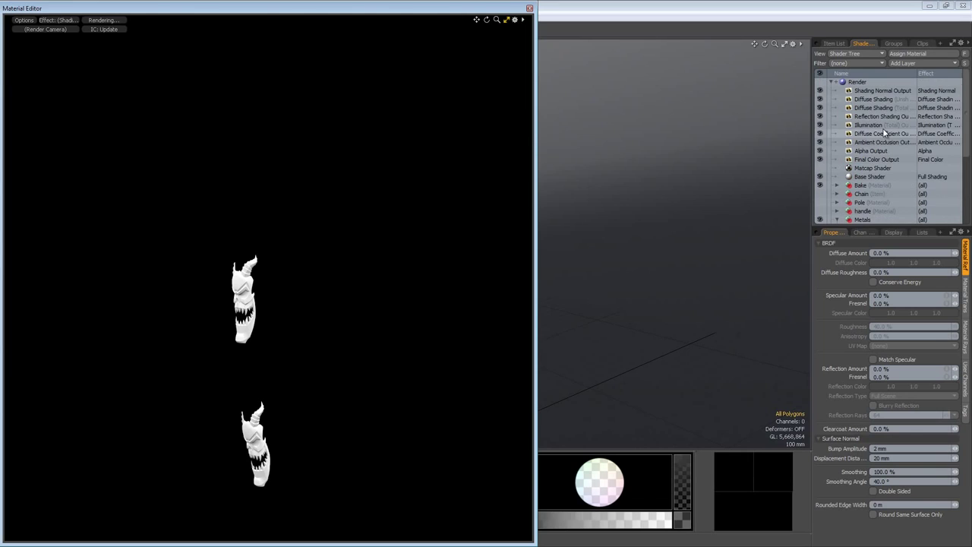
left_click(819, 158)
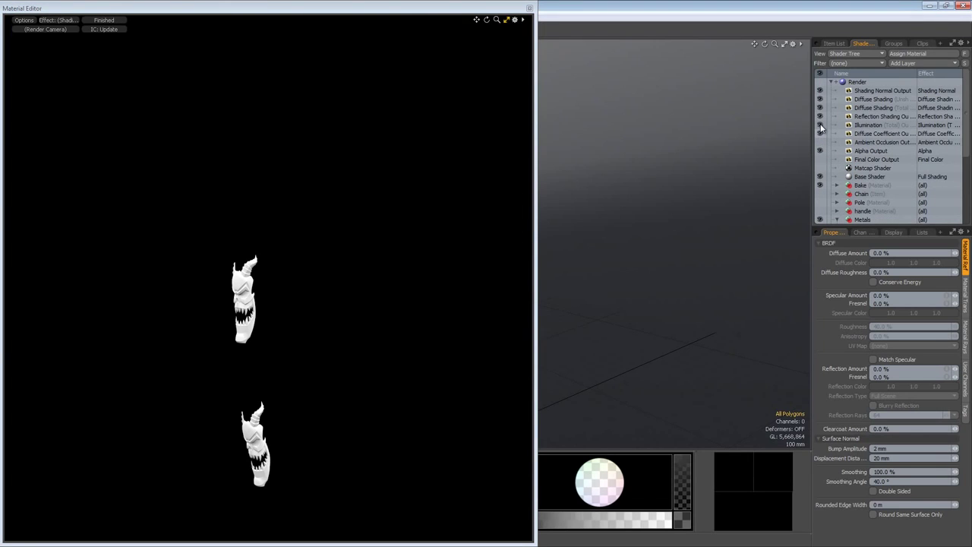
left_click(819, 116)
left_click(820, 90)
Preview the Diffuse Coefficient Output with the FaceMetal mask hidden and the blade mask enabled.
left_click(67, 22)
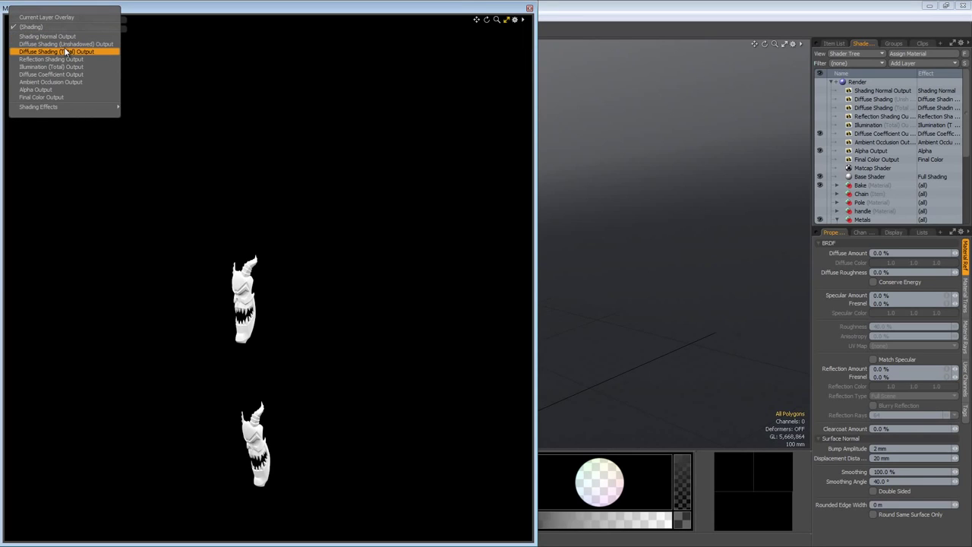
left_click(67, 74)
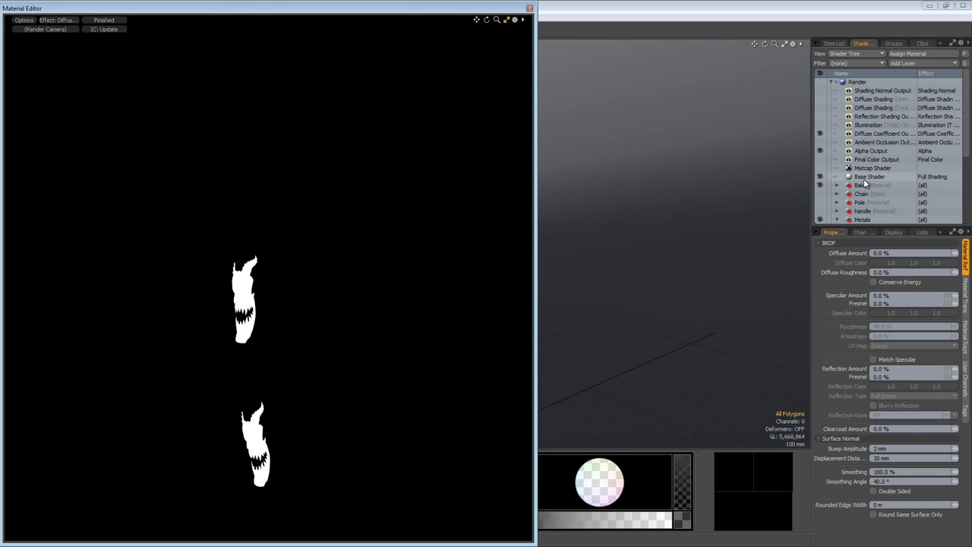
scroll(863, 175, "down", 4)
scroll(863, 175, "down", 2)
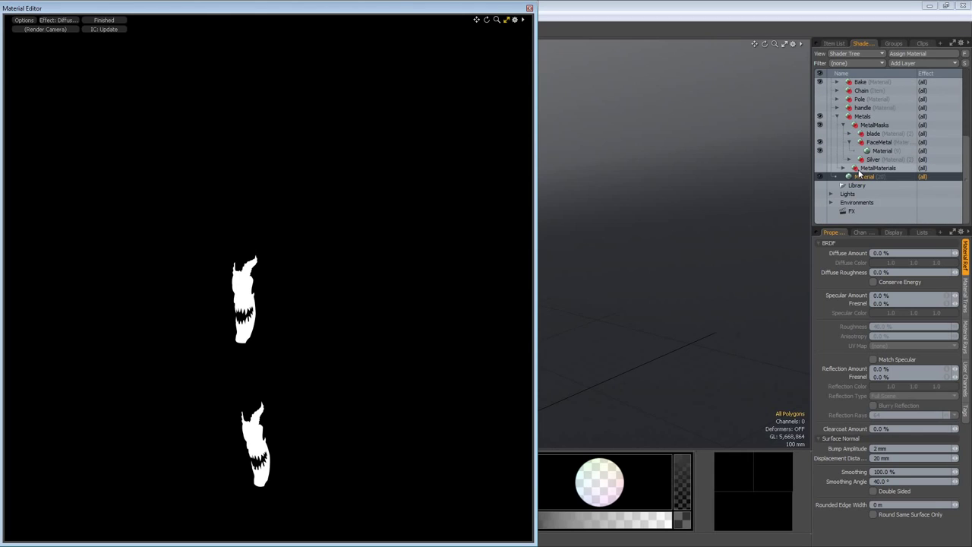
left_click(820, 143)
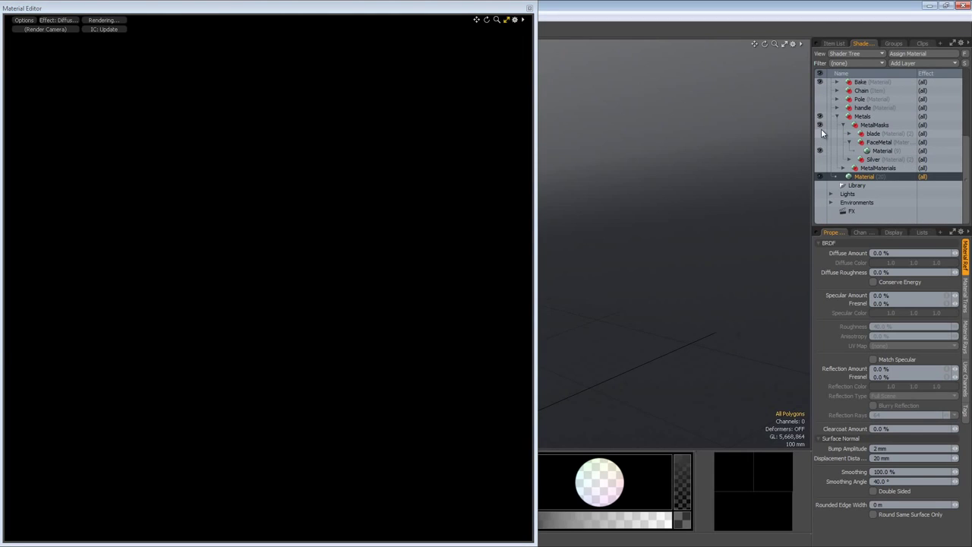
left_click(820, 134)
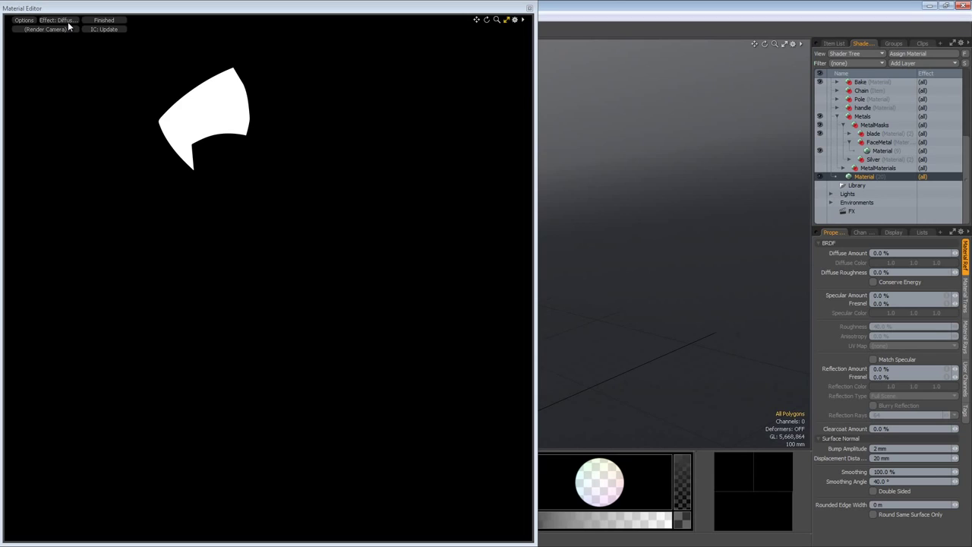
Close the material preview, then make Topo2 visible and select it with its UV map.
left_click(530, 8)
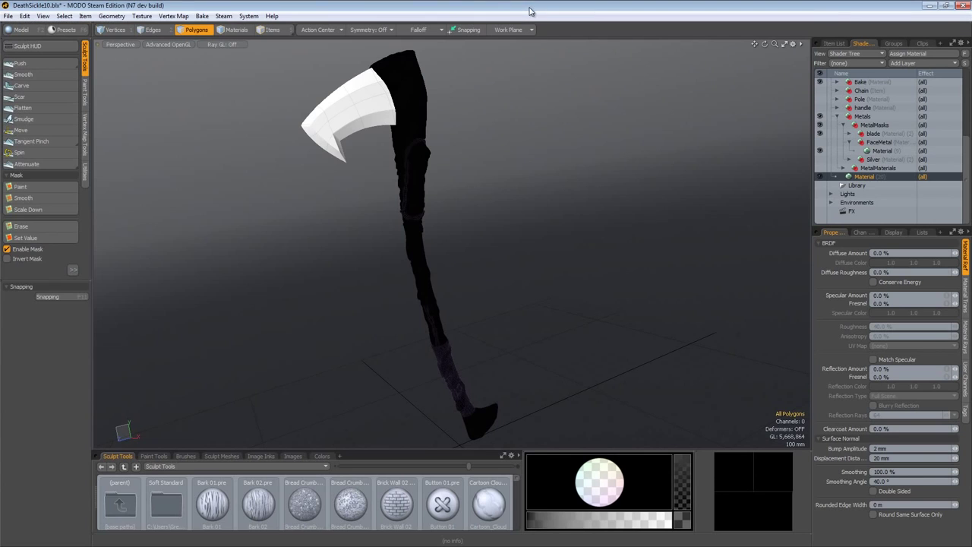
left_click(202, 16)
mouse_move(223, 16)
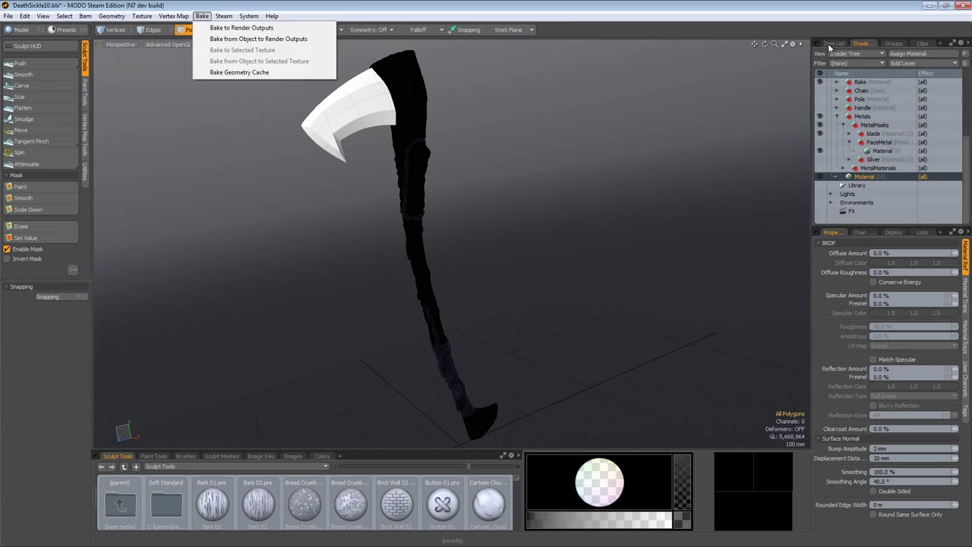
left_click(833, 43)
left_click(820, 80)
left_click(890, 81)
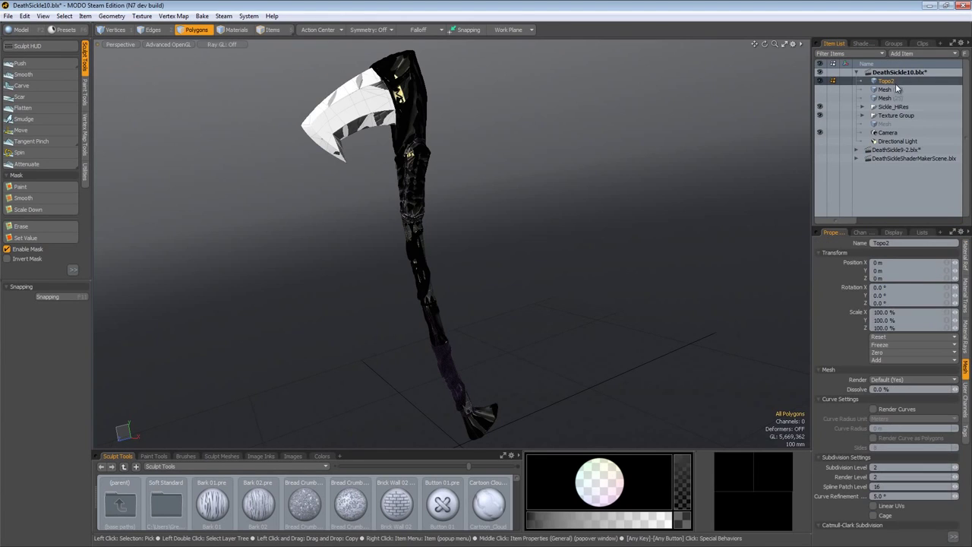
left_click(923, 231)
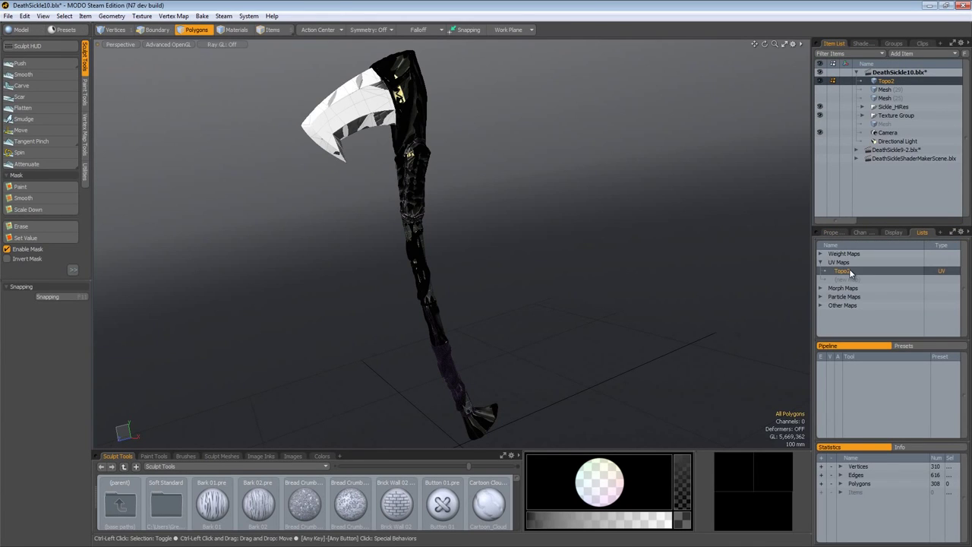
Bake from Object to Render Outputs onto Topo2, confirming the bake distance.
left_click(201, 16)
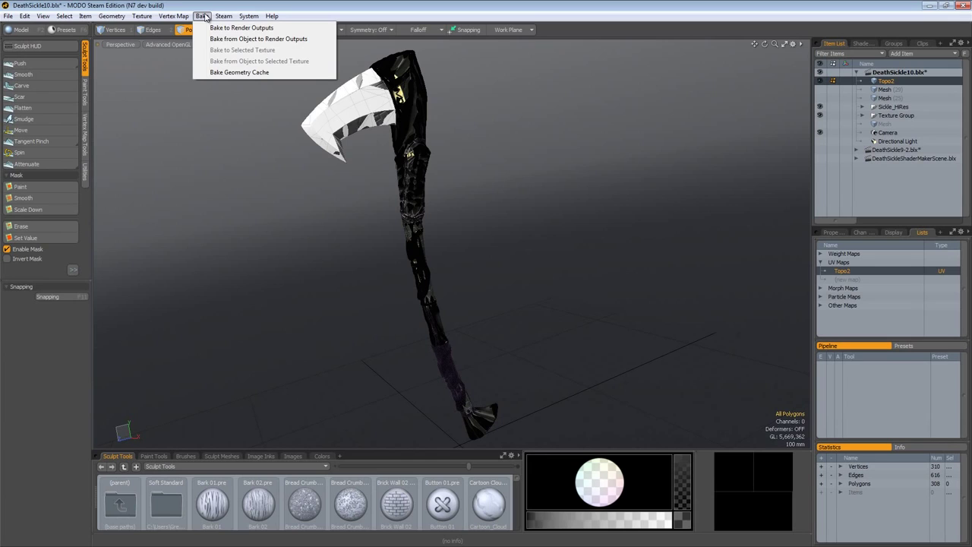
left_click(220, 39)
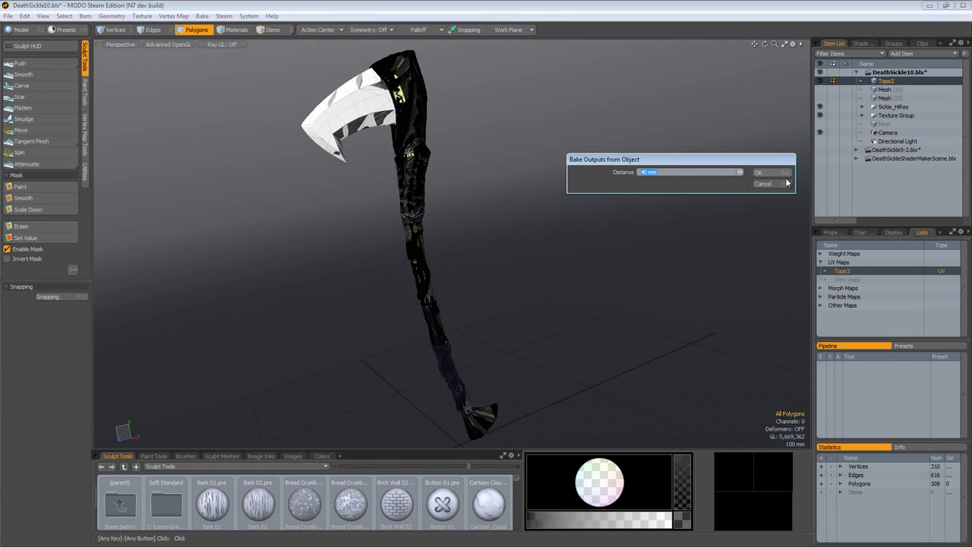
left_click(760, 173)
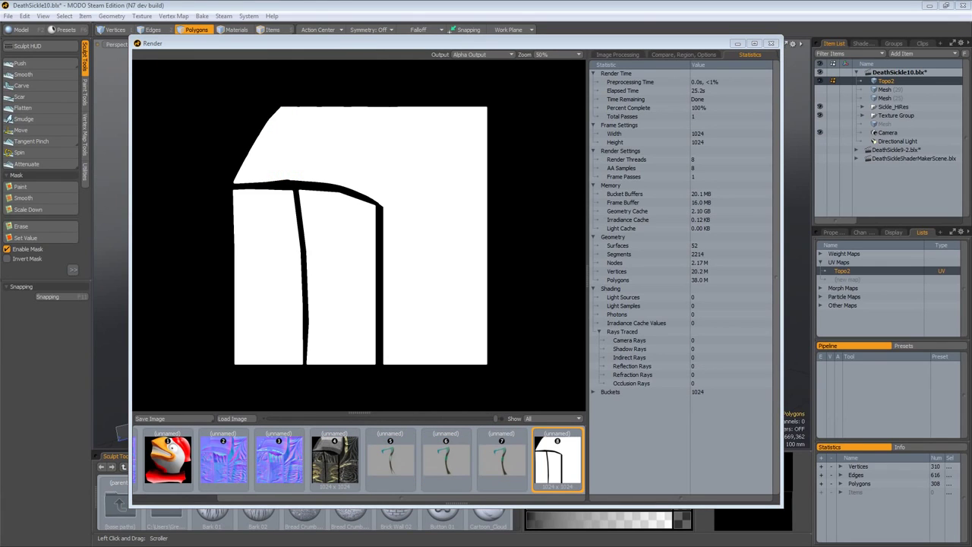
View the baked Diffuse Coefficient Output mask, then close the Render window.
left_click(472, 53)
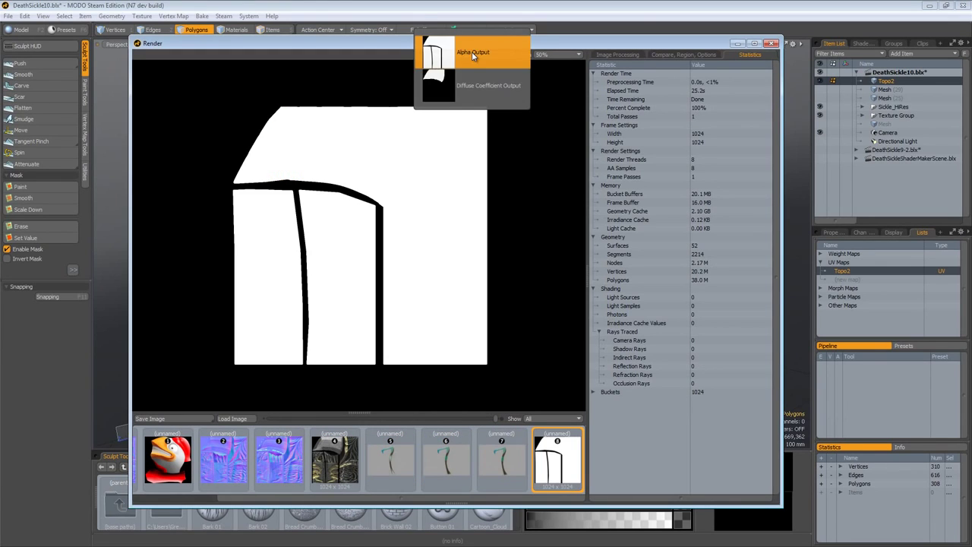
left_click(481, 81)
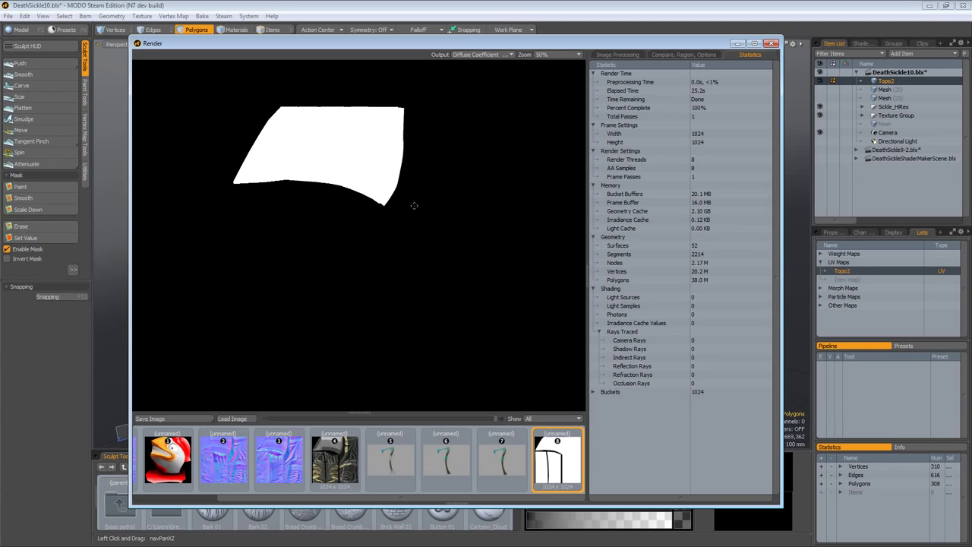
left_click(771, 43)
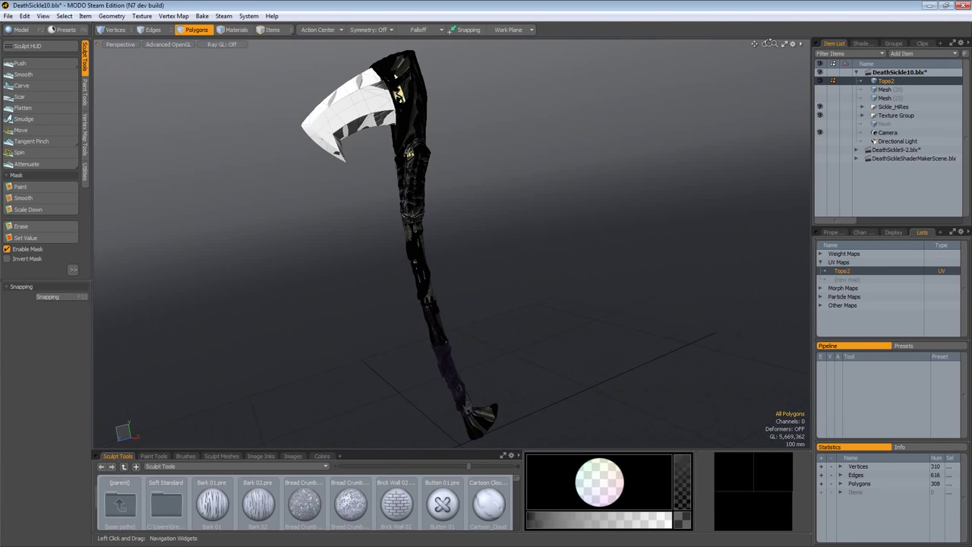